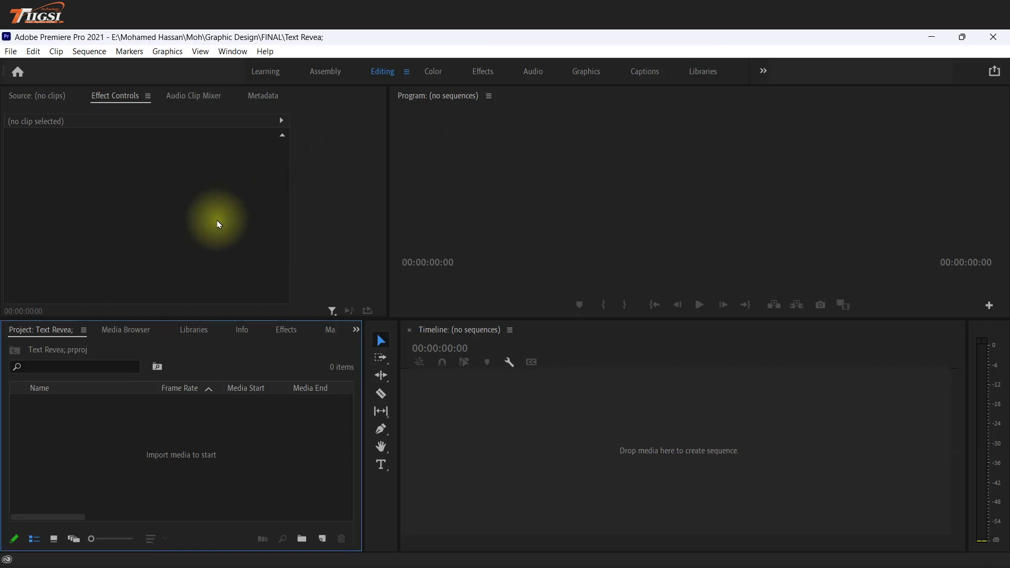
Create an ARRI 1080p 24 fps sequence named Text and enlarge the Program monitor
right_click(283, 452)
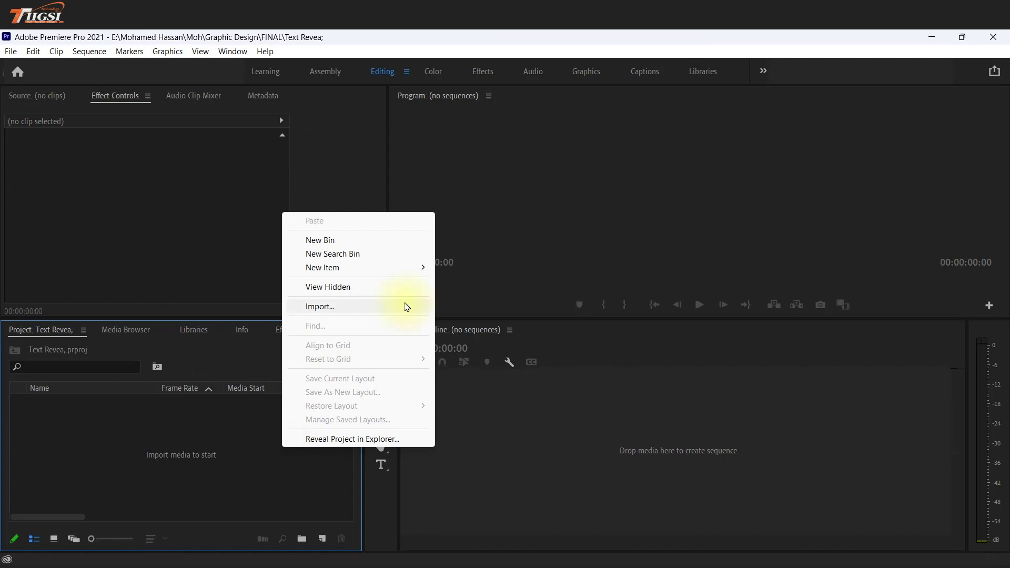
mouse_move(391, 273)
left_click(455, 269)
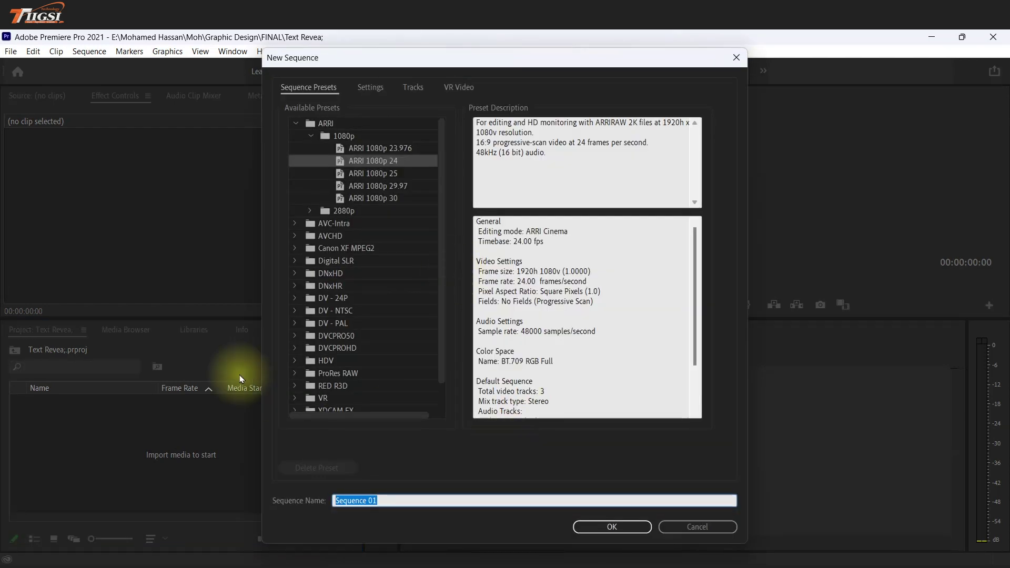
key("BackSpace")
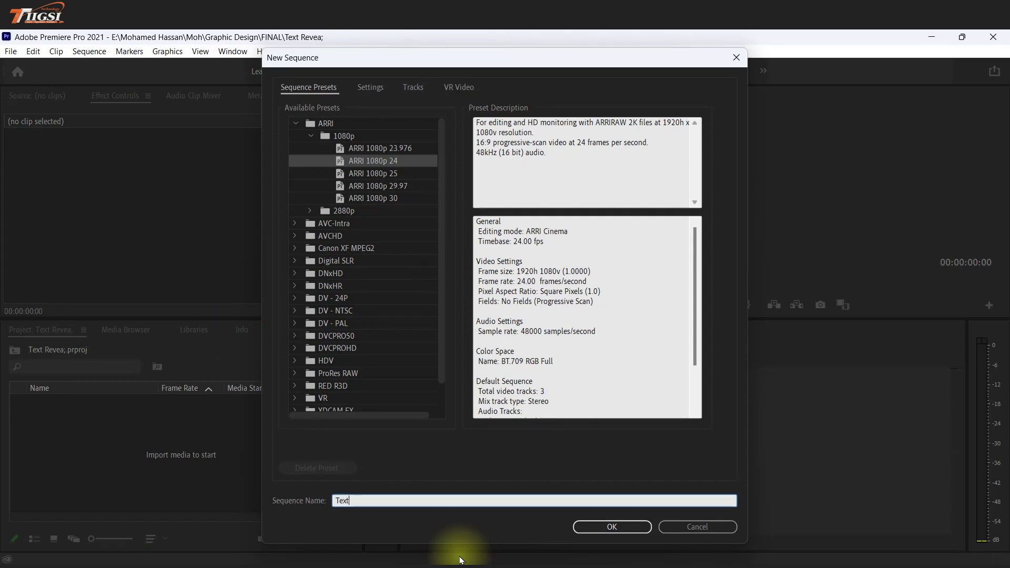
key("Return")
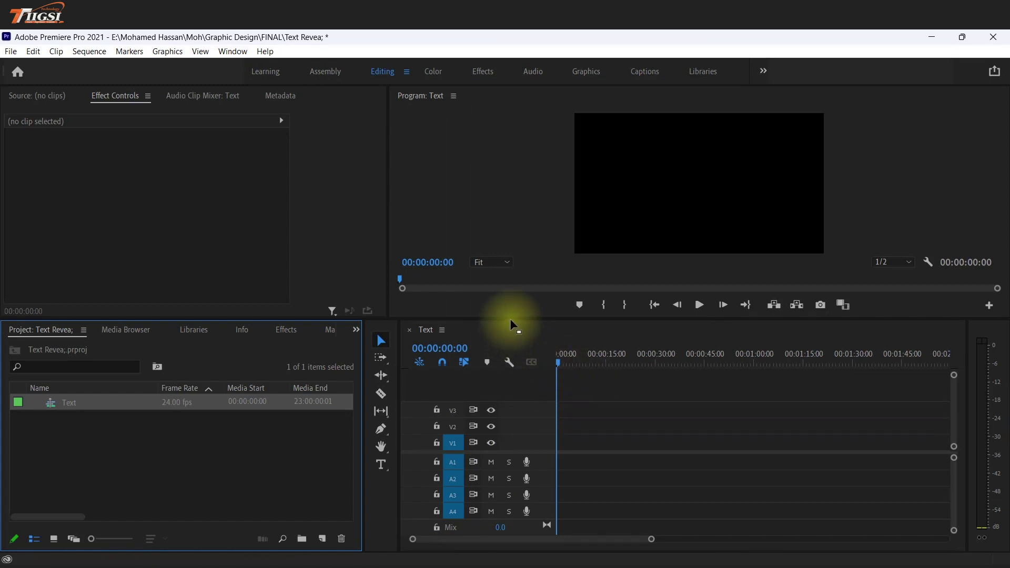
left_click_drag(513, 319, 516, 351)
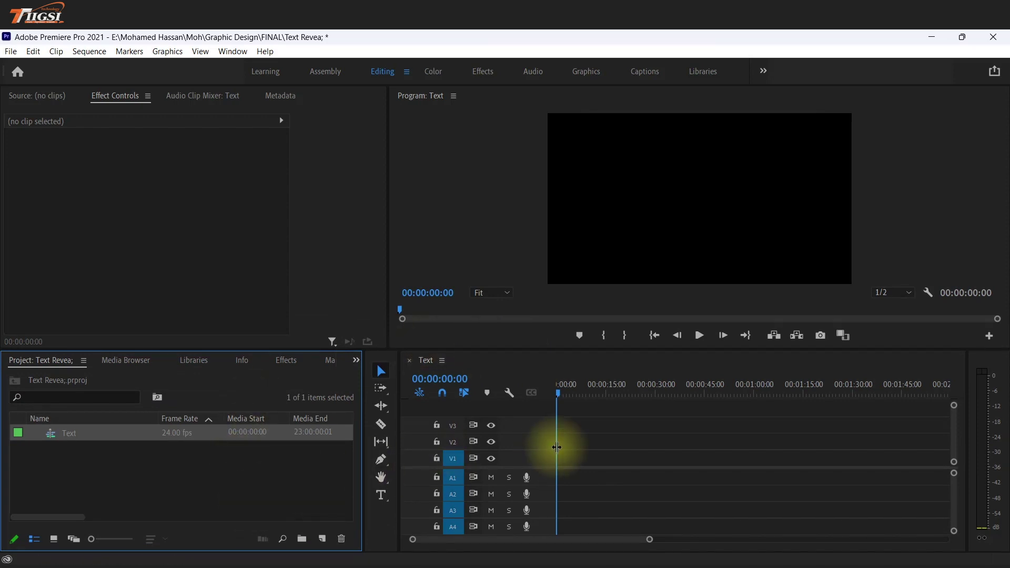
Add a title reading 'Text' in the Program monitor with the Type tool
left_click(382, 495)
left_click(657, 186)
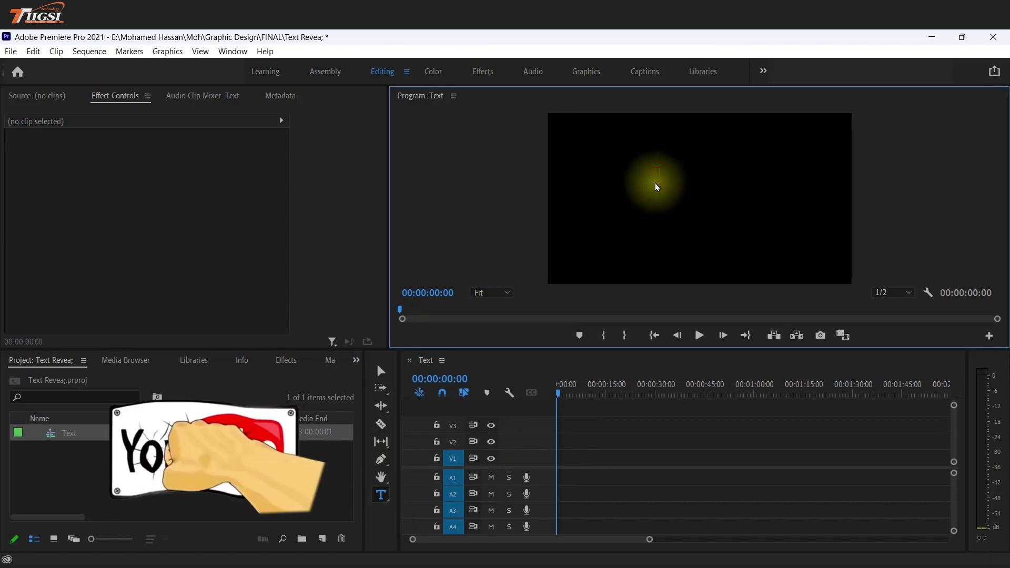
type("Text")
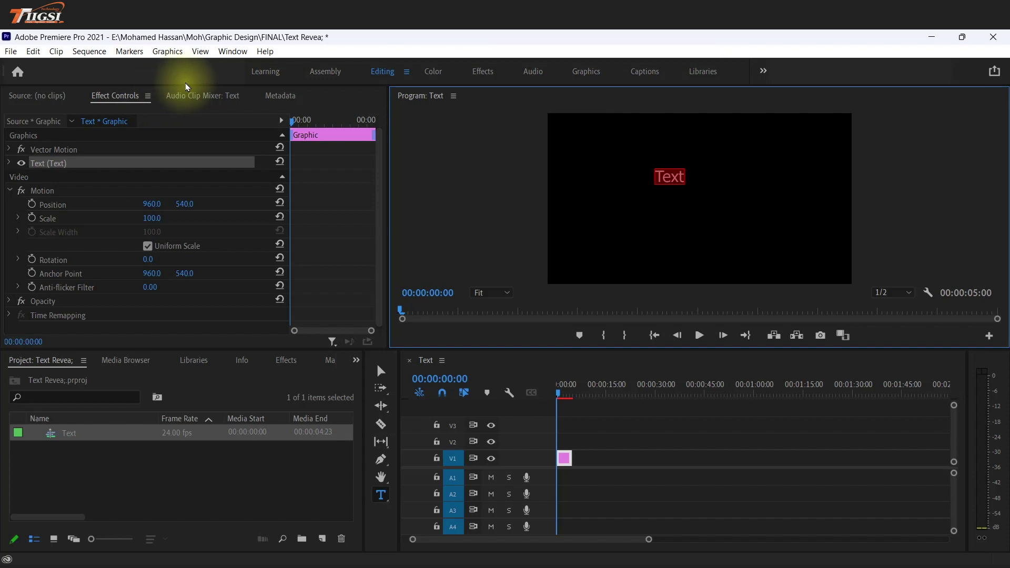
Show the Essential Graphics panel from the Window menu and select the title clip on V1
left_click(233, 51)
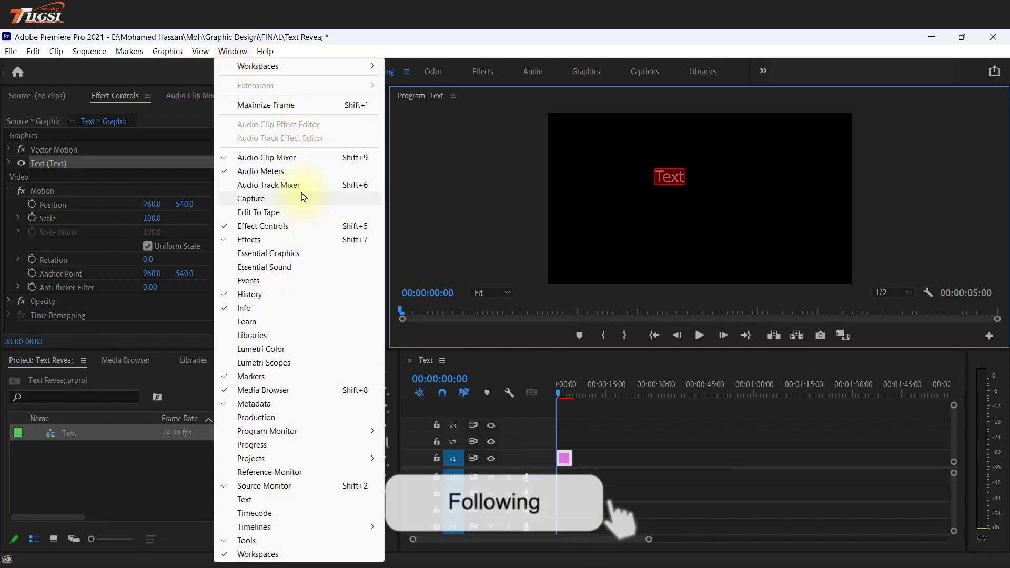
left_click(308, 255)
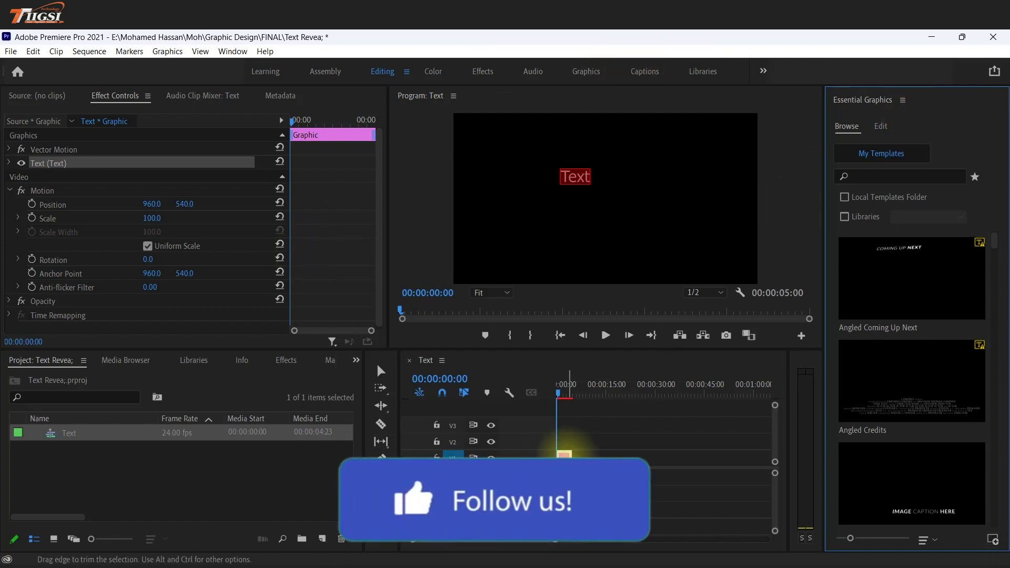
left_click(566, 459)
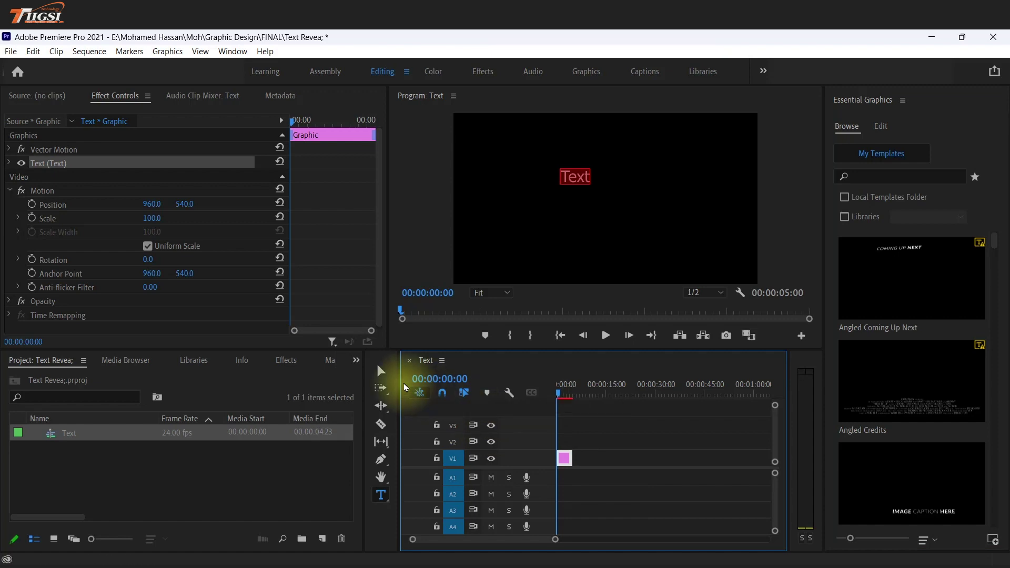
Centre the title vertically and horizontally and set its font size to 182
left_click(381, 372)
left_click(886, 128)
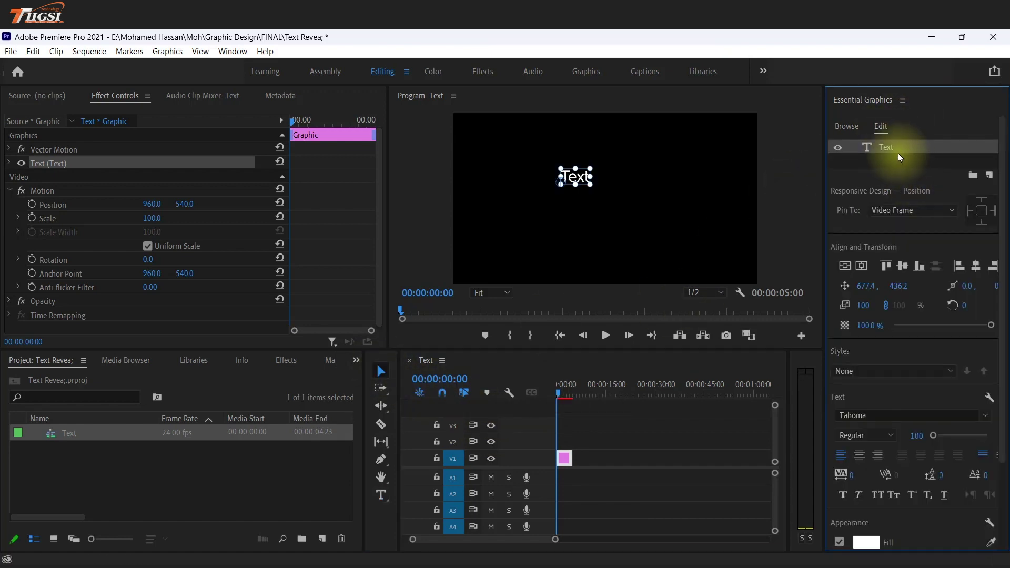
left_click(902, 270)
left_click(973, 271)
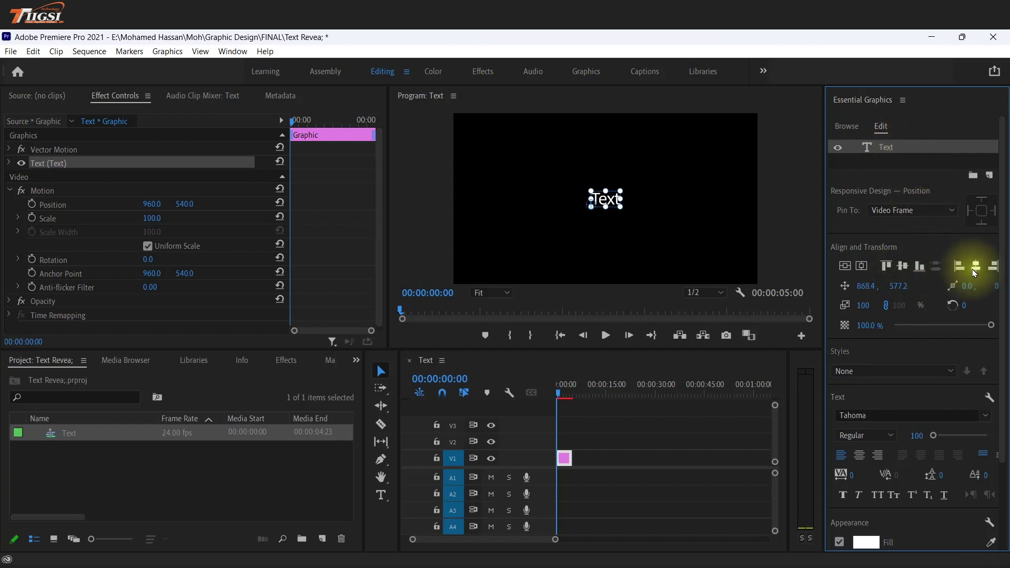
left_click_drag(933, 436, 991, 434)
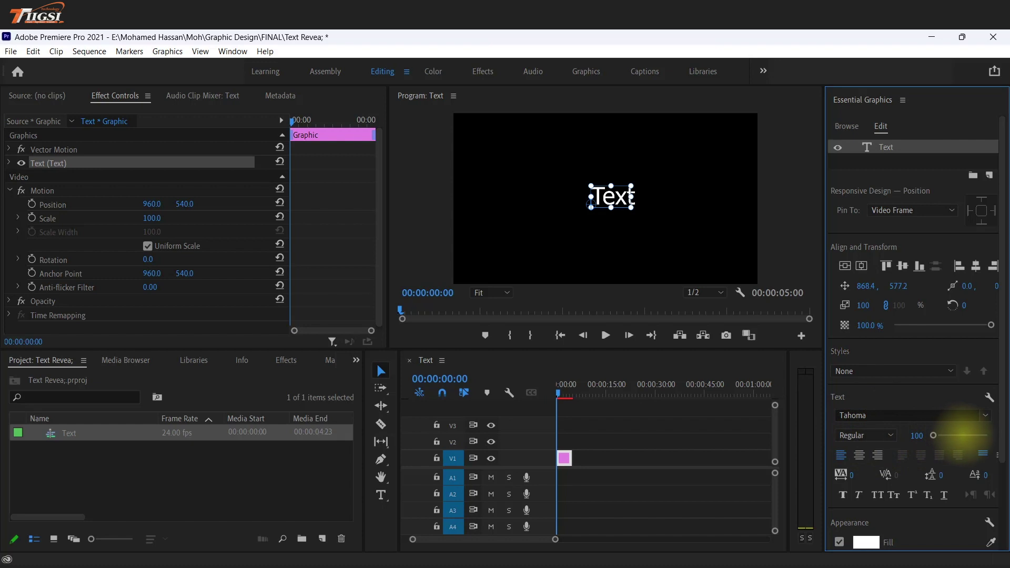
Set the title font to Poppins Bold in All Caps and recentre it
left_click(860, 415)
type("j")
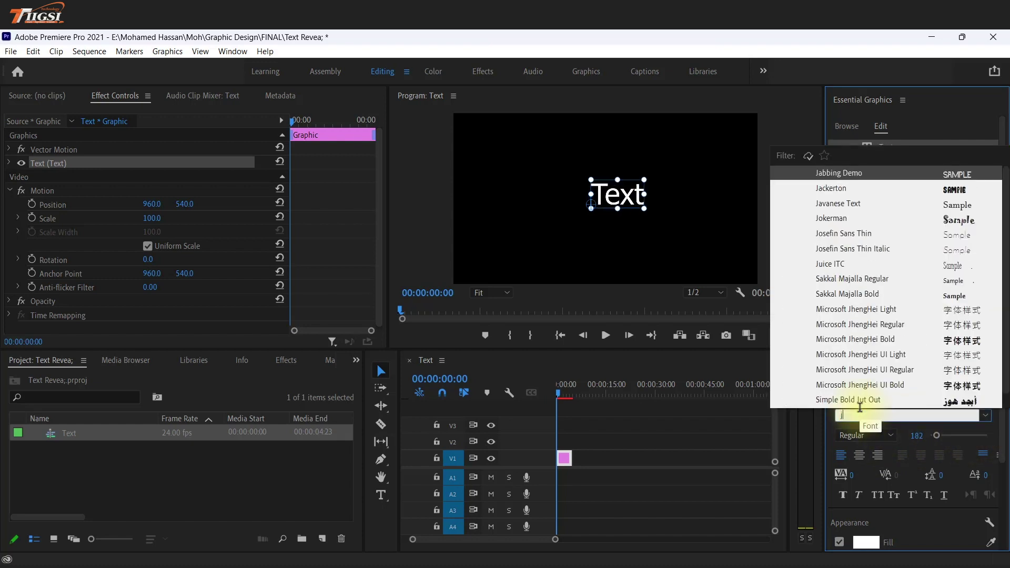
type("popp")
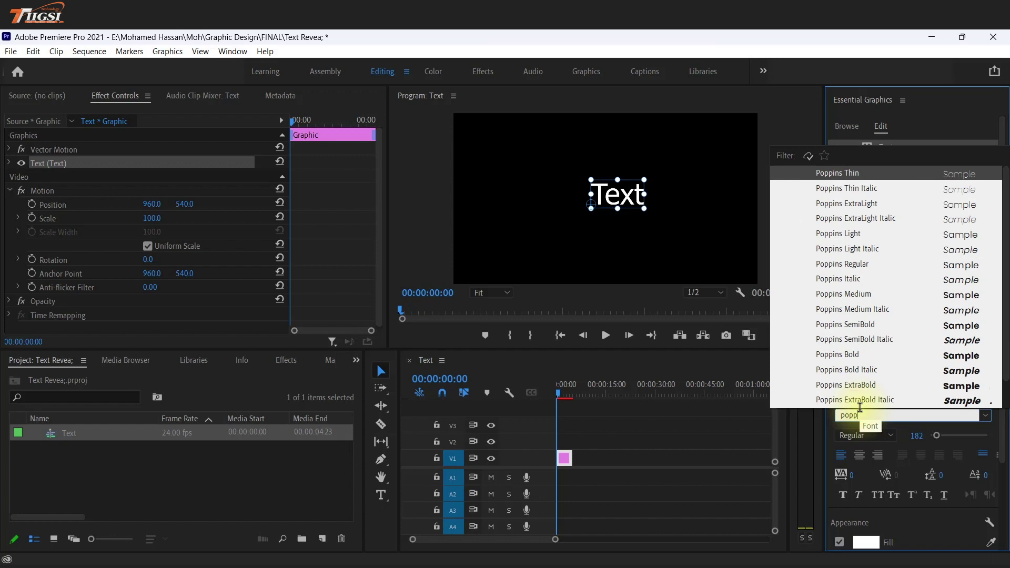
left_click(861, 361)
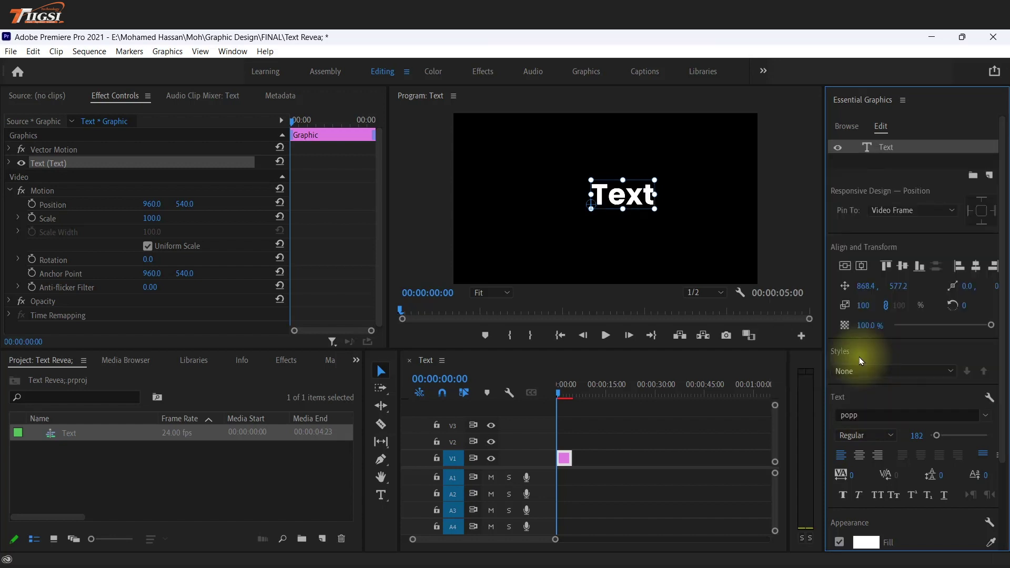
left_click(903, 266)
left_click(976, 267)
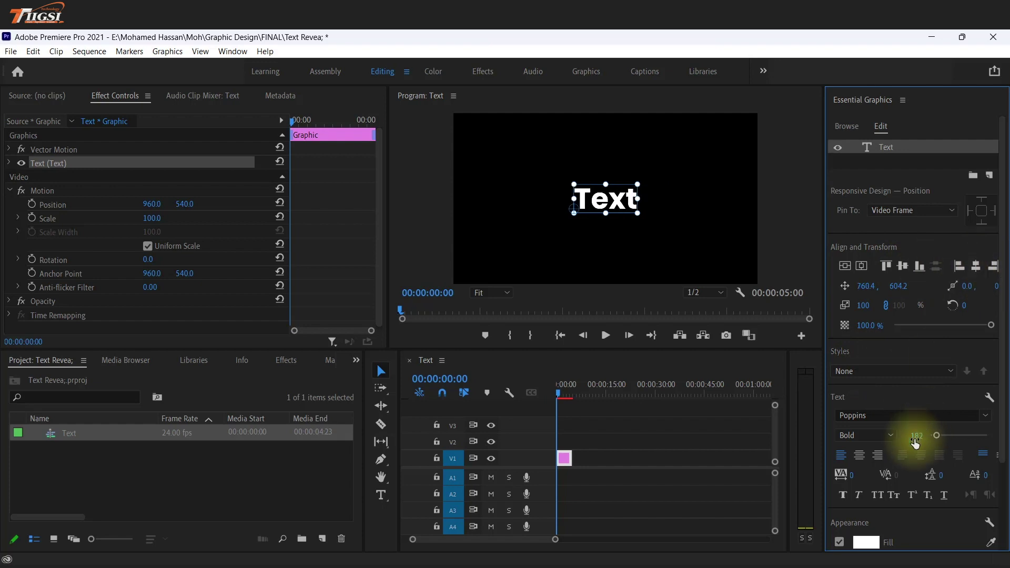
left_click(882, 498)
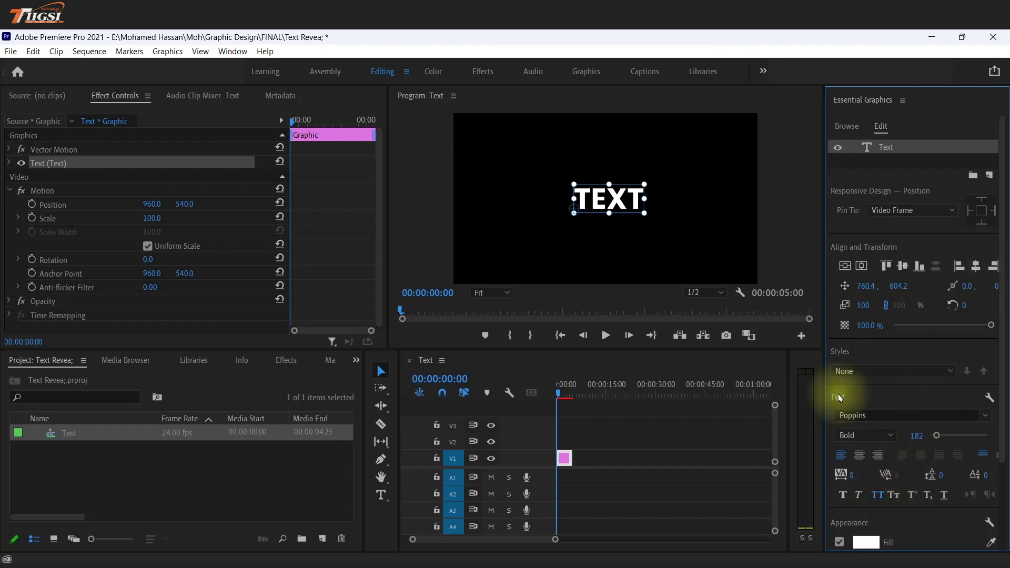
left_click(976, 267)
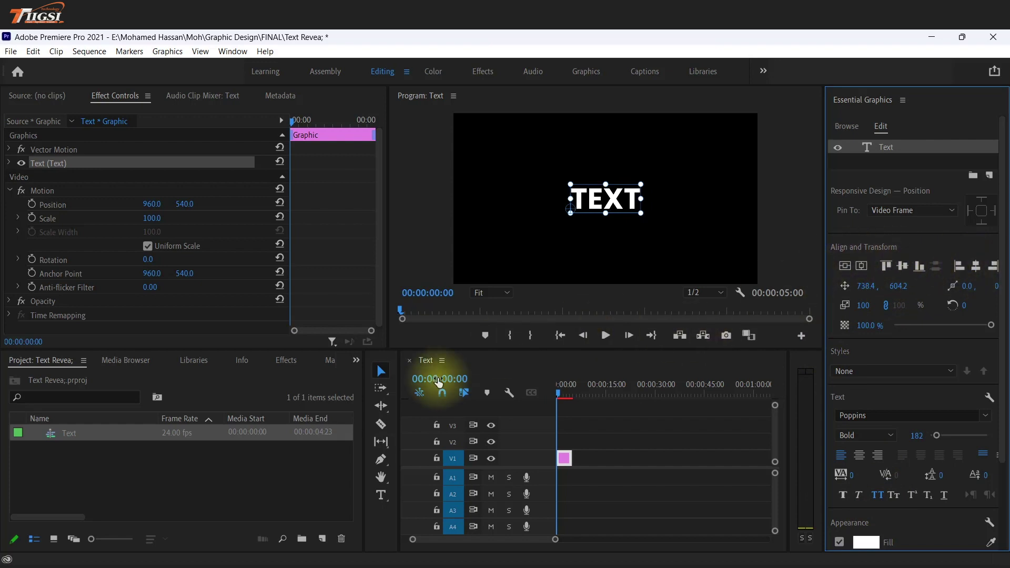
left_click(642, 499)
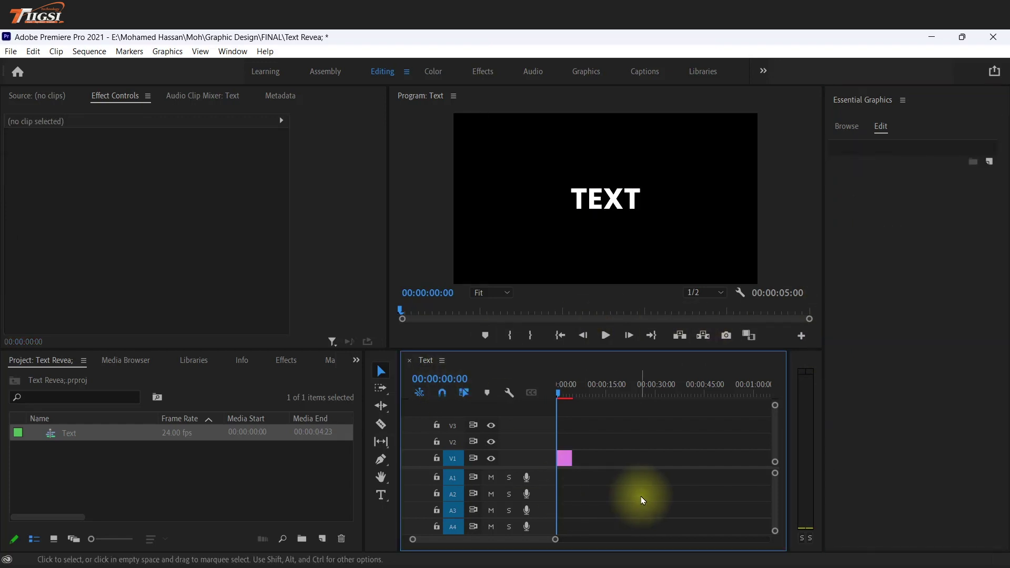
Edit the title wording so it reads 'TEXT REVEAL'
left_click(563, 459)
double_click(610, 200)
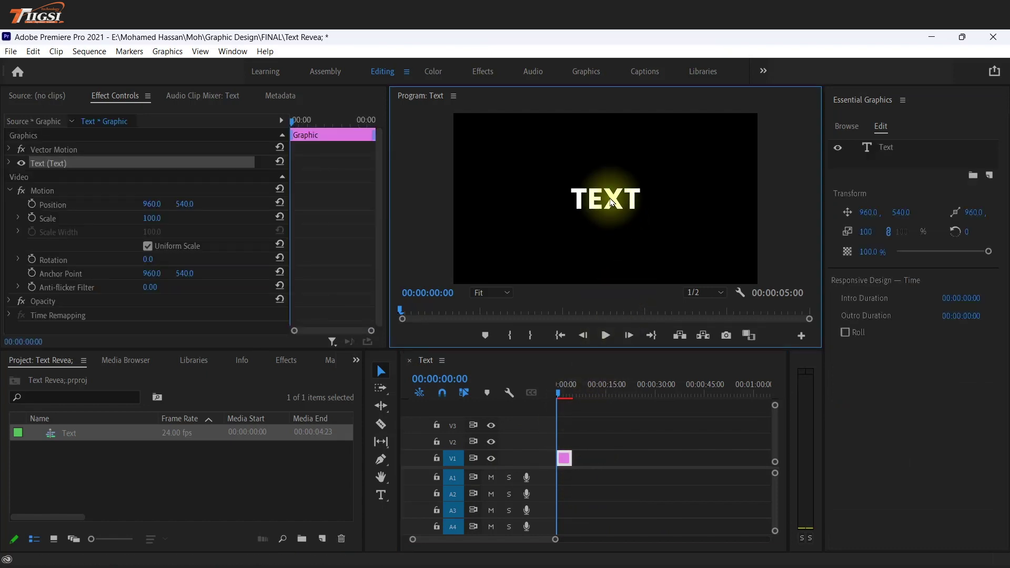
key("Right")
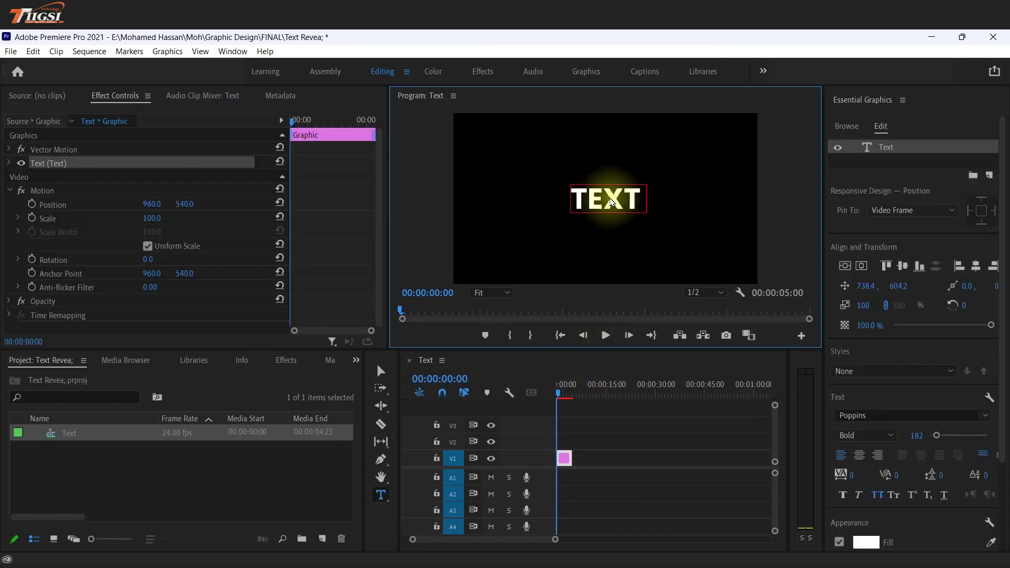
type(" REVEAL")
Reduce the whole title to font size 167 and centre it in the frame
key("ctrl+a")
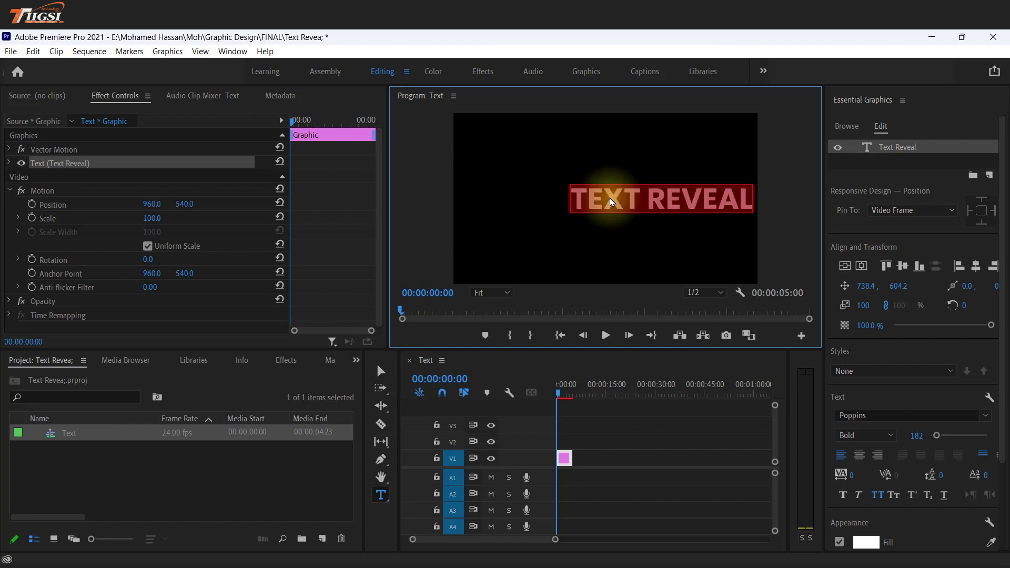
left_click_drag(918, 435, 915, 435)
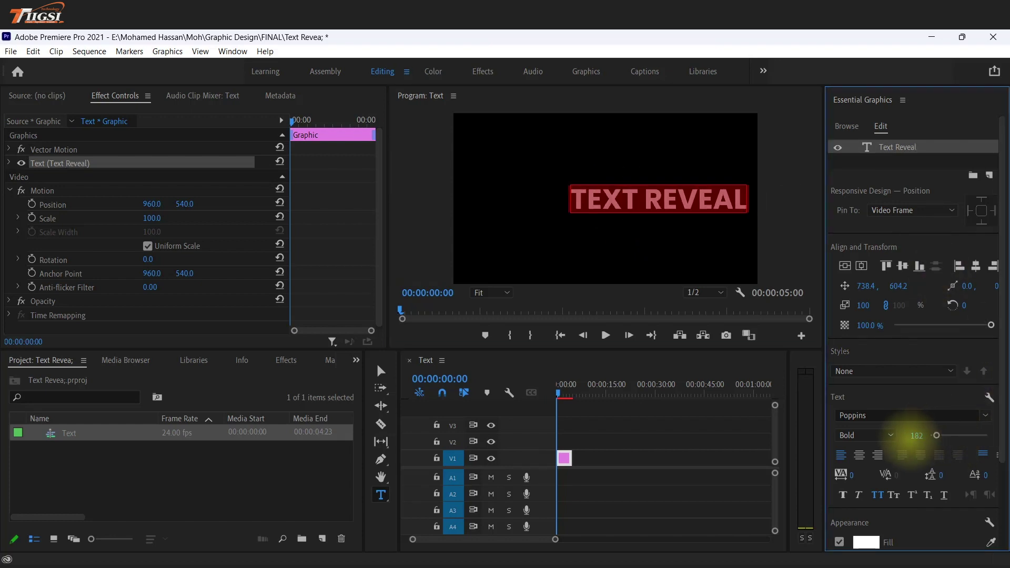
left_click(903, 266)
left_click(976, 265)
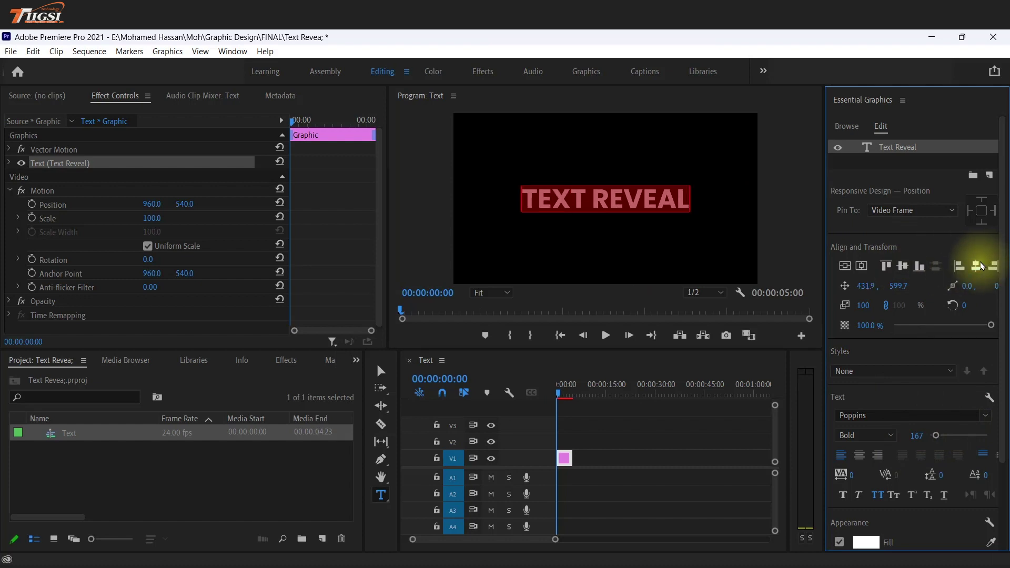
left_click(379, 372)
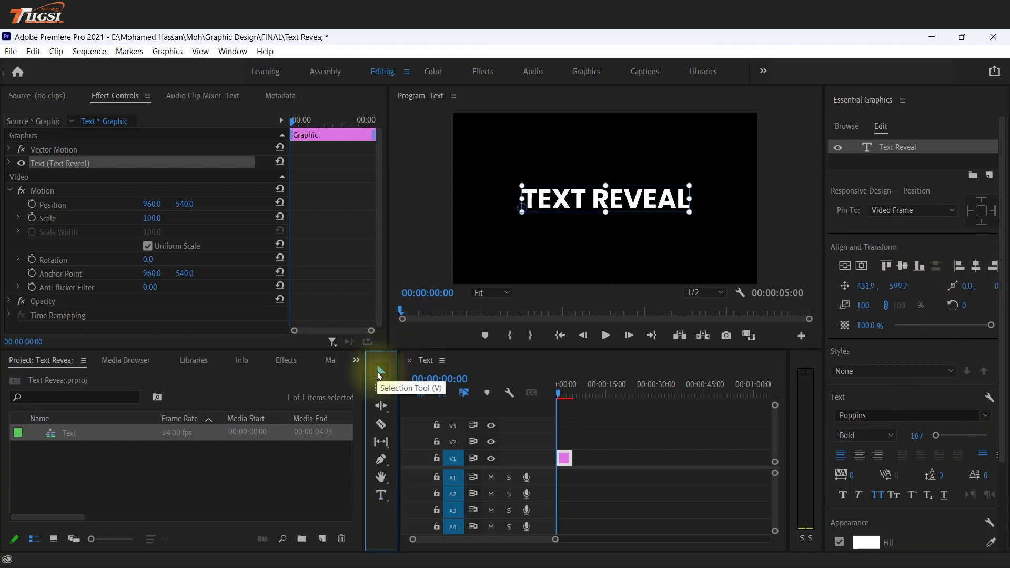
left_click(382, 459)
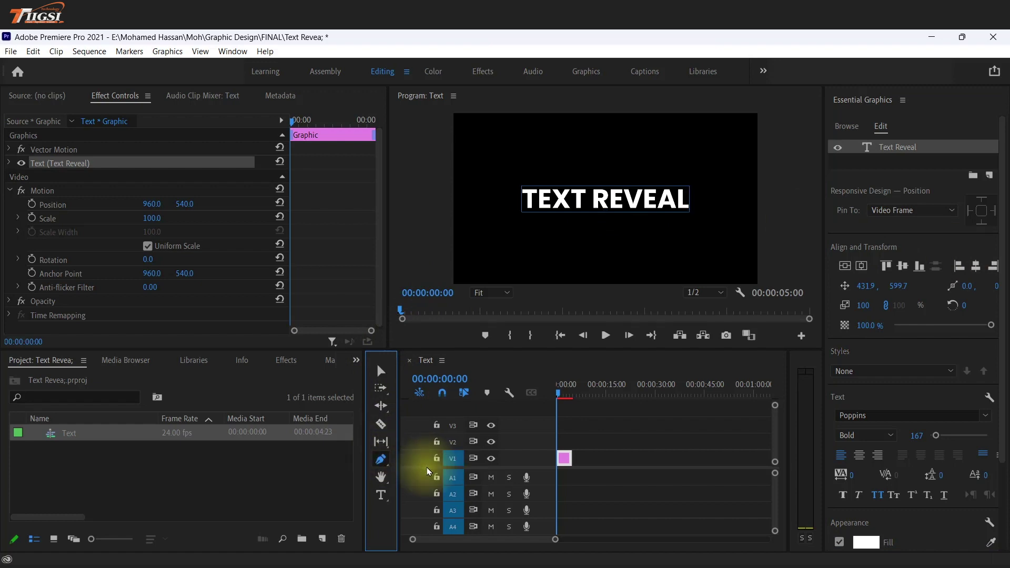
Draw a rectangle shape over the TEXT REVEAL title
left_click(565, 460)
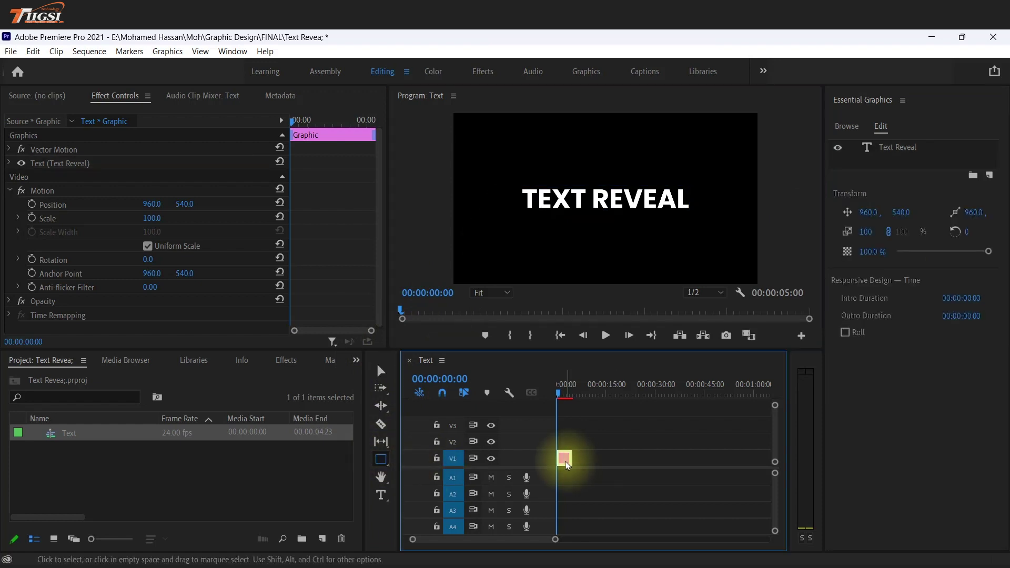
left_click(906, 166)
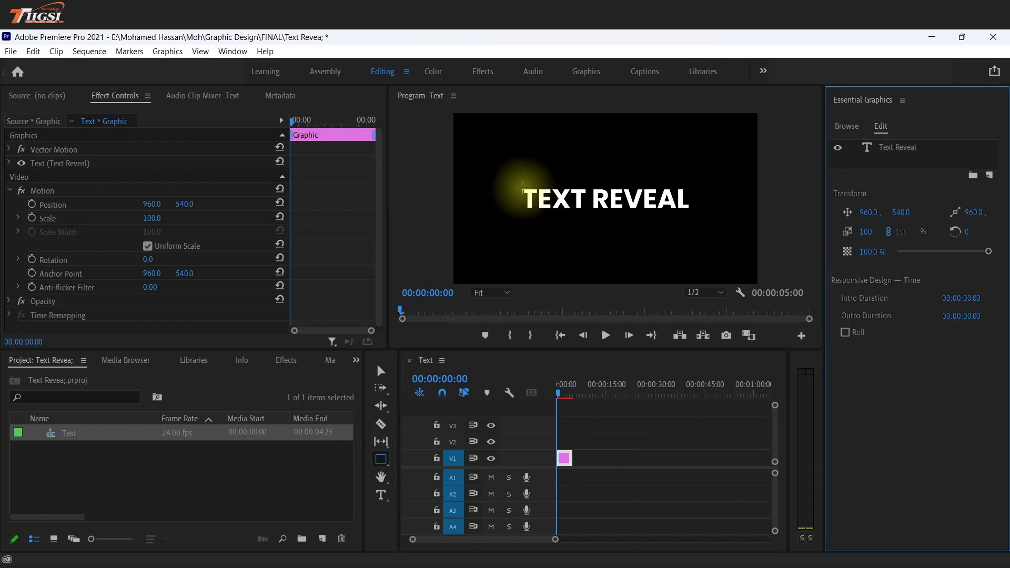
left_click_drag(522, 187, 702, 214)
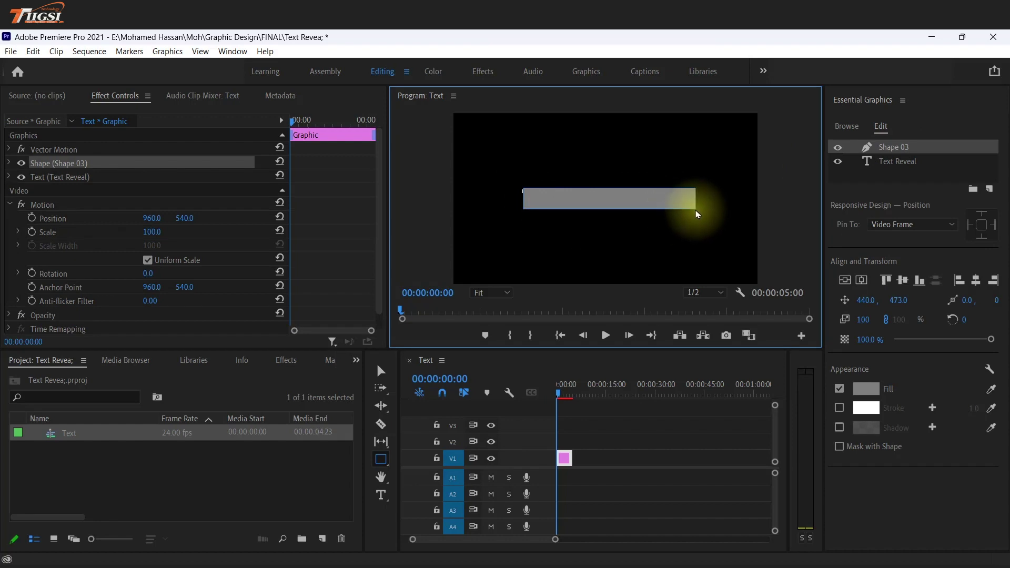
left_click_drag(696, 216, 692, 214)
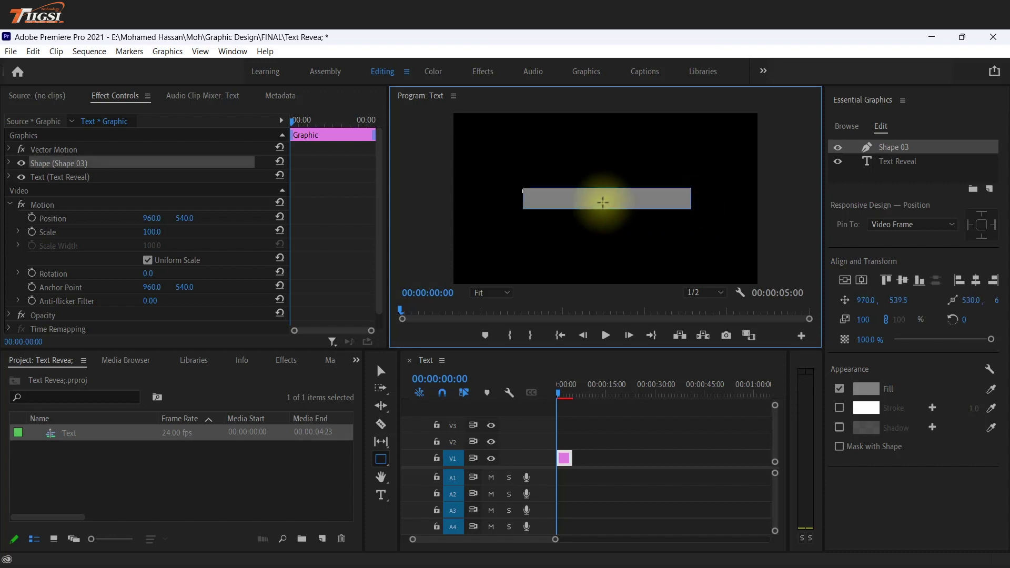
Zoom the Program monitor to 50% and fit the rectangle's top and bottom edges to the text
left_click(381, 371)
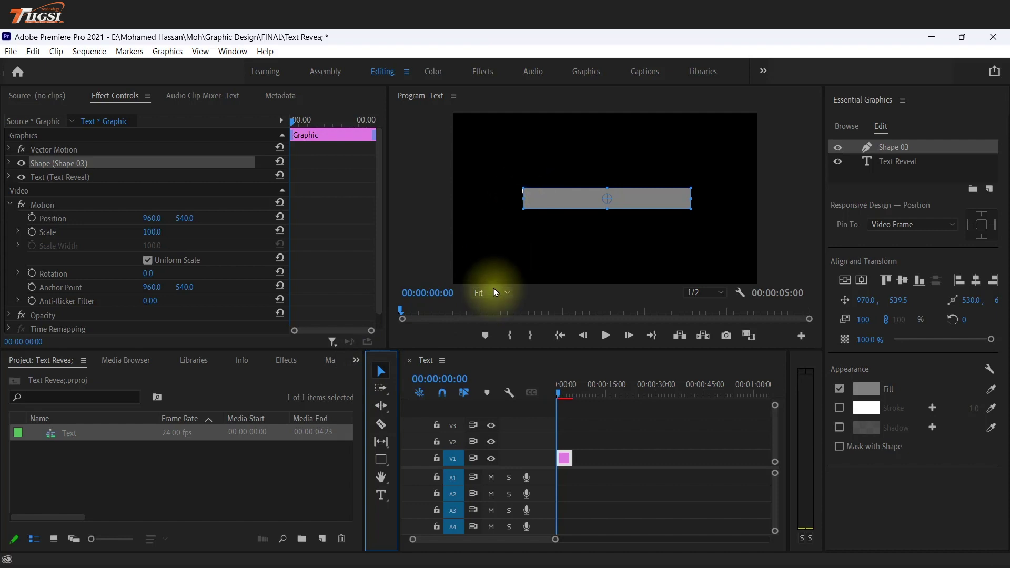
left_click(488, 292)
left_click(491, 352)
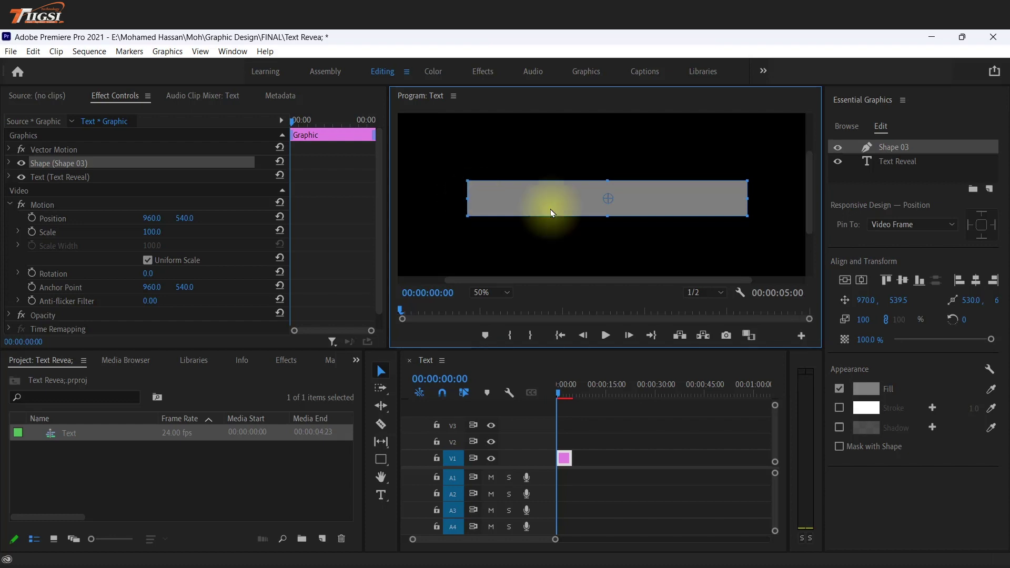
left_click_drag(608, 215, 615, 212)
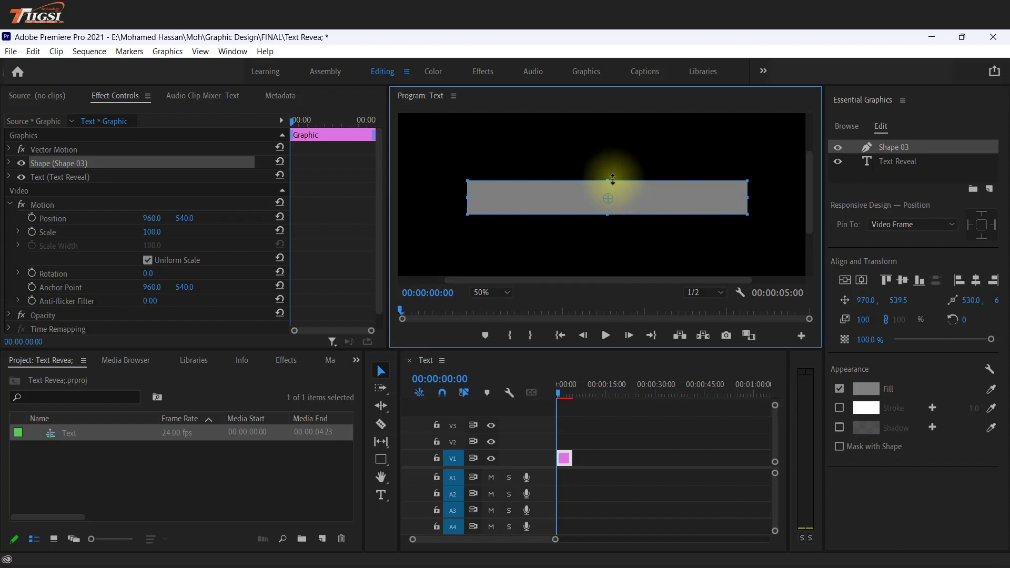
left_click_drag(612, 180, 612, 181)
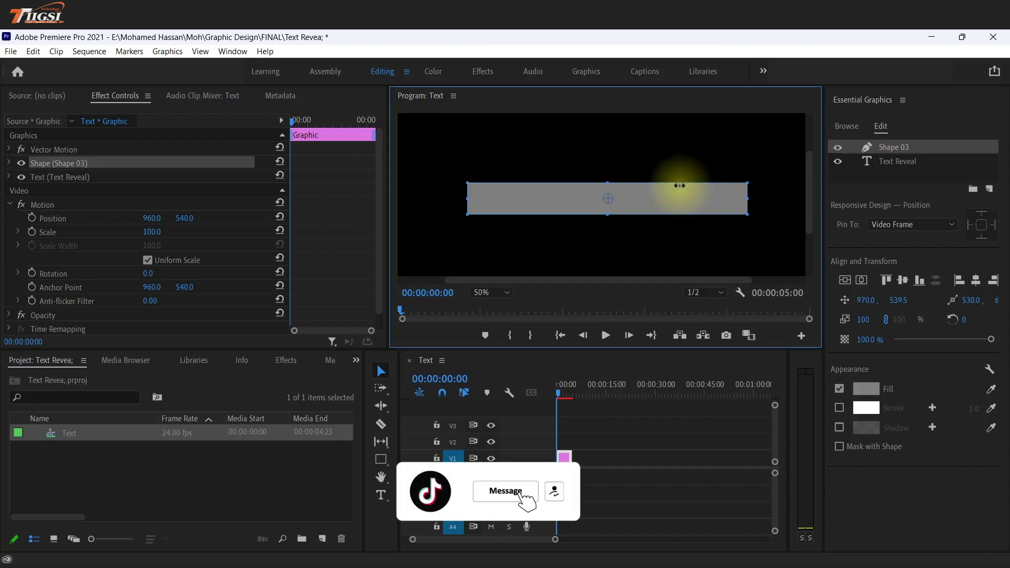
Rename the Shape 03 layer to Mask and duplicate it
double_click(898, 149)
type("Mask")
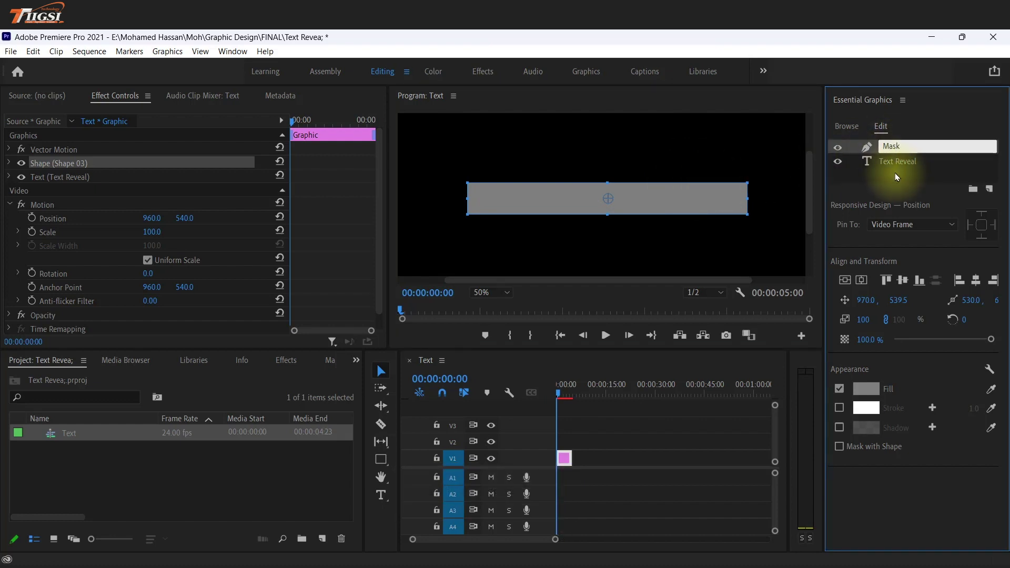
key("Return")
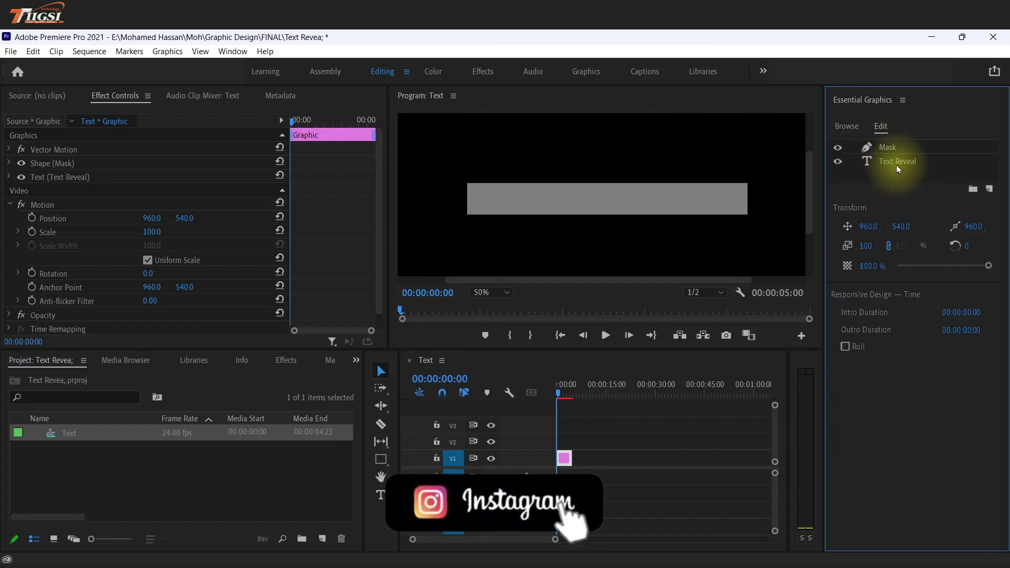
left_click(903, 148)
right_click(903, 147)
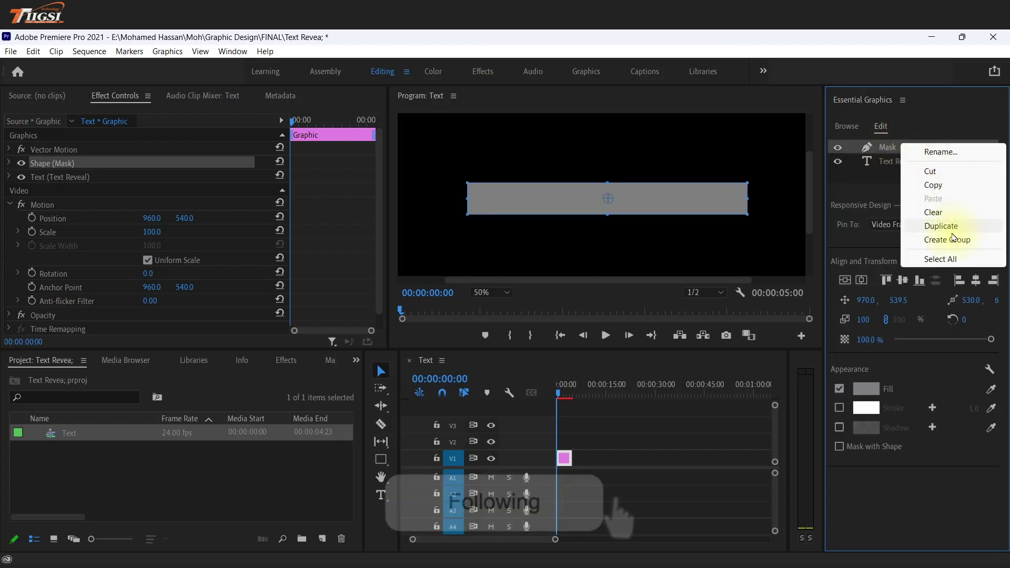
right_click(866, 153)
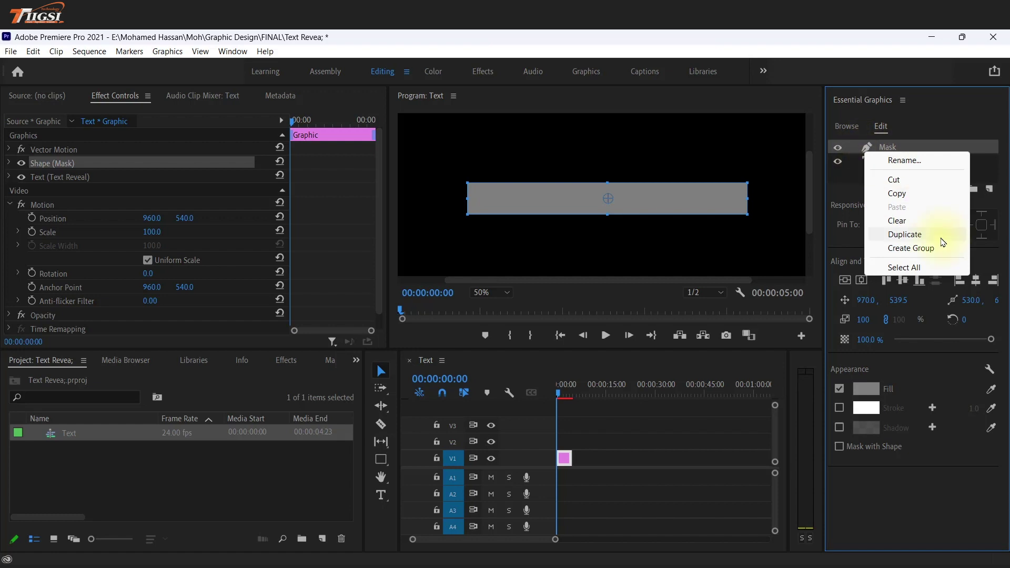
left_click(904, 234)
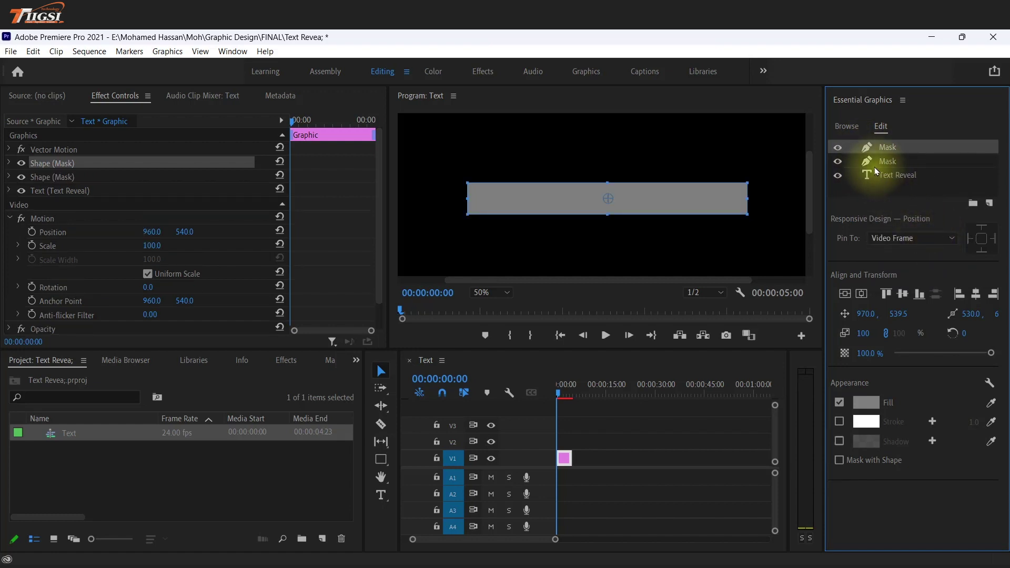
Rename the duplicated layer to Line and select it
double_click(886, 148)
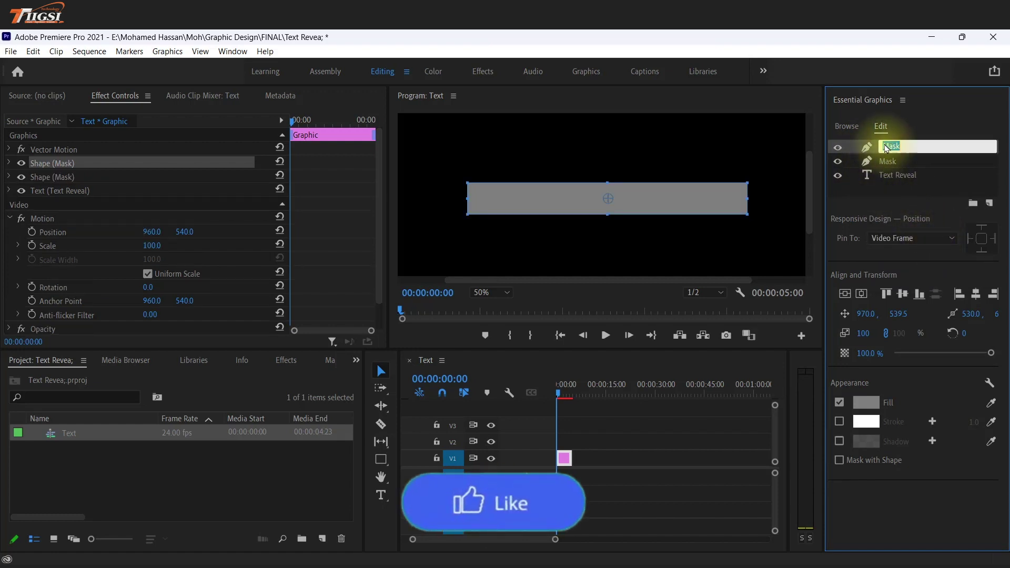
type("Line")
left_click(920, 167)
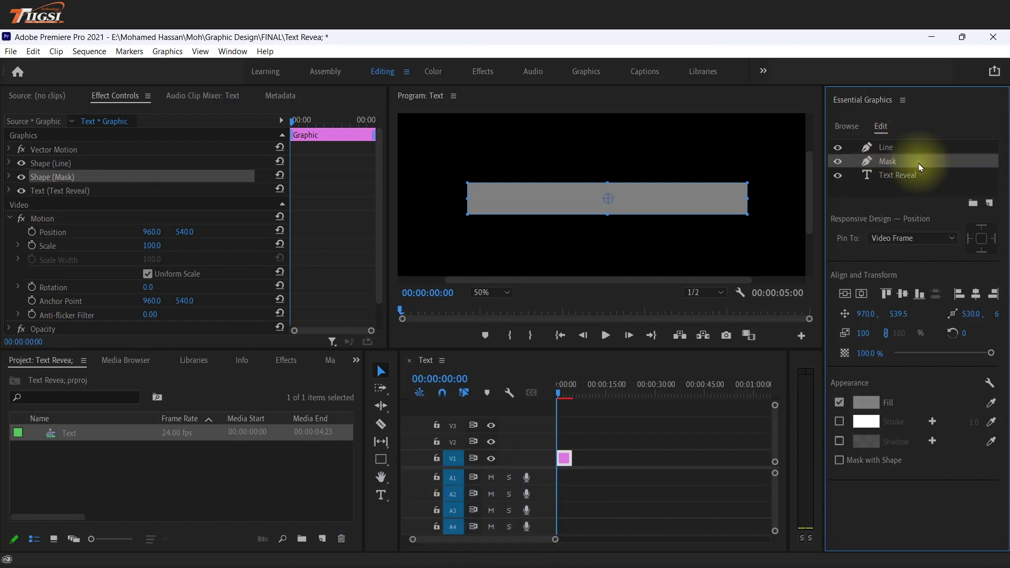
left_click(909, 148)
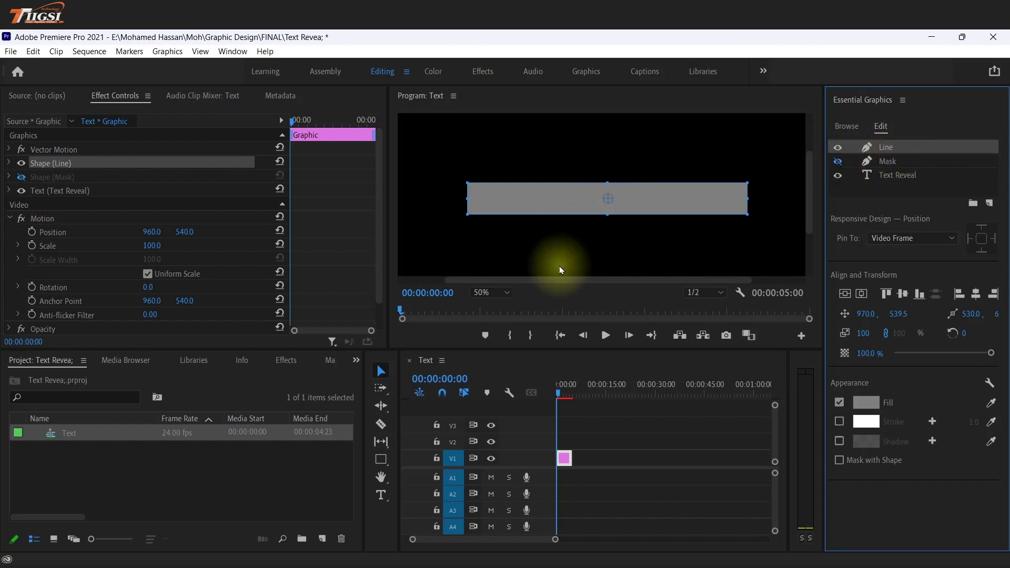
left_click(471, 200)
Narrow the Line to a thin bar after REVEAL, then show and select the Mask layer
left_click_drag(472, 200, 749, 189)
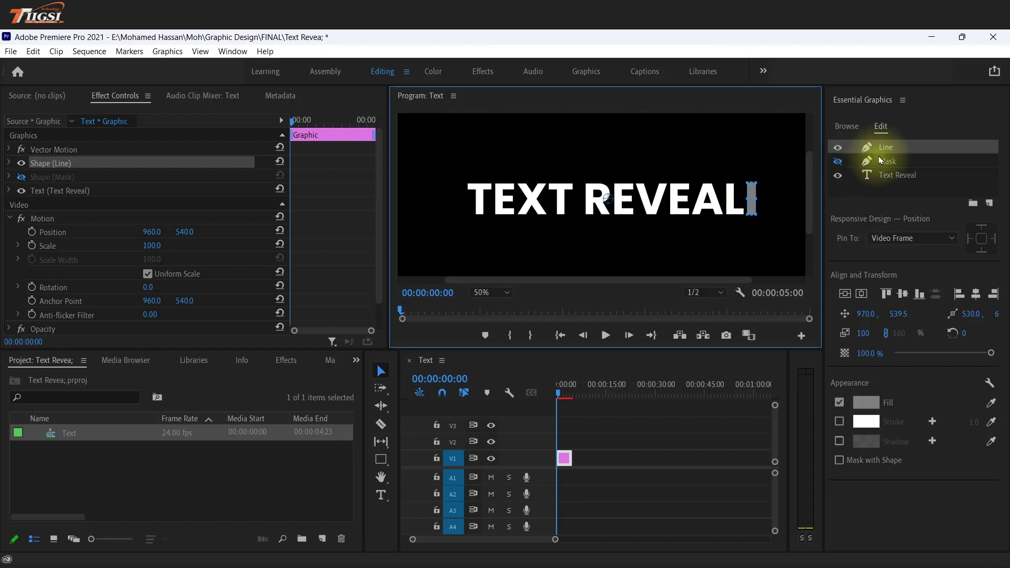
left_click(838, 162)
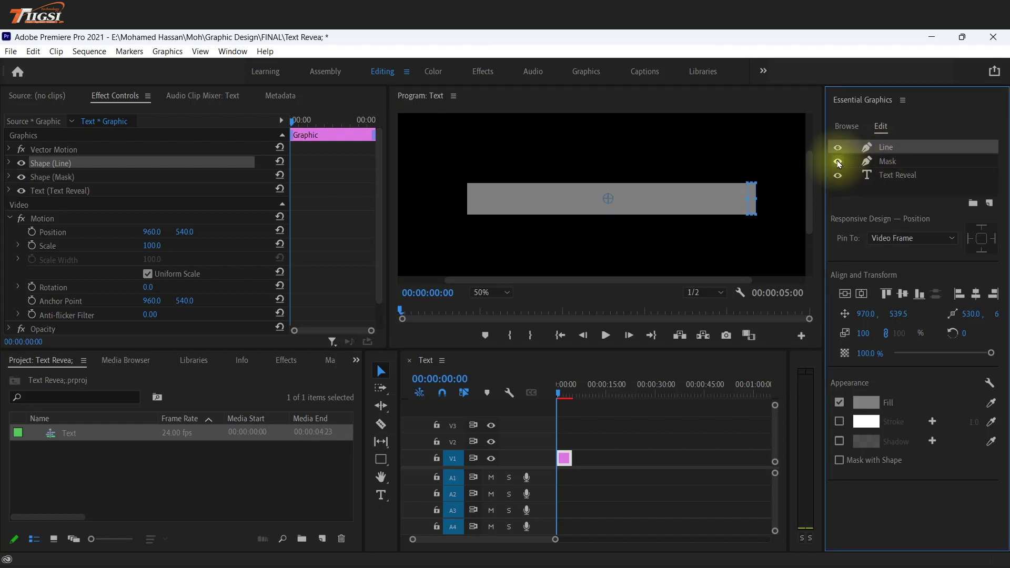
left_click(887, 159)
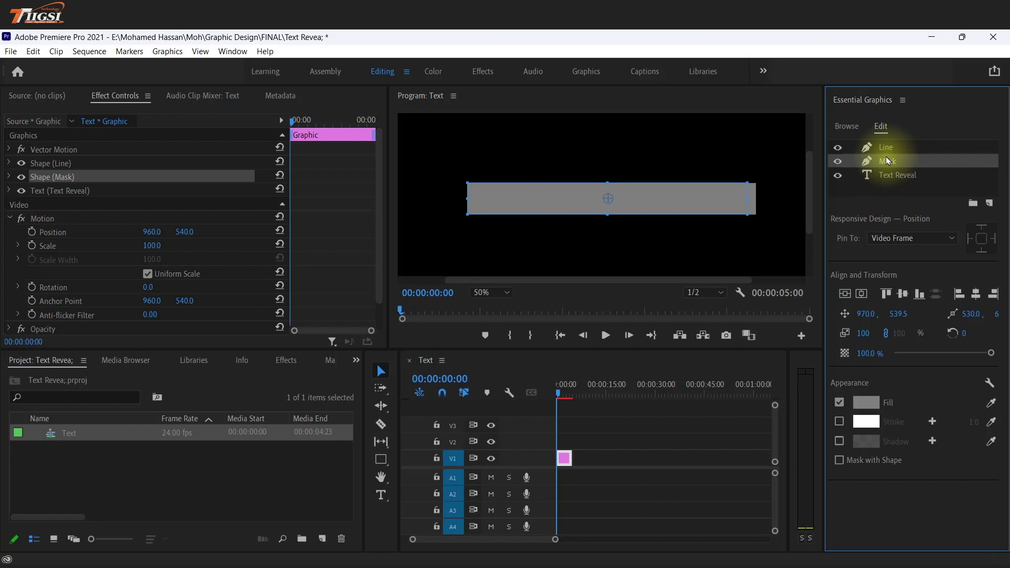
Enable Mask with Shape on the Mask layer so TEXT REVEAL shows through
left_click(875, 463)
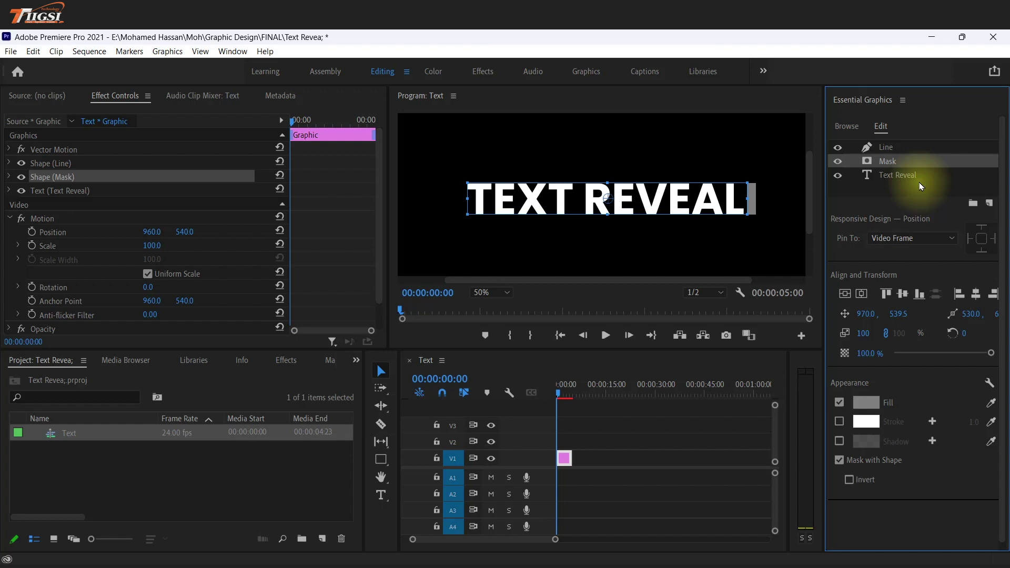
left_click(868, 163)
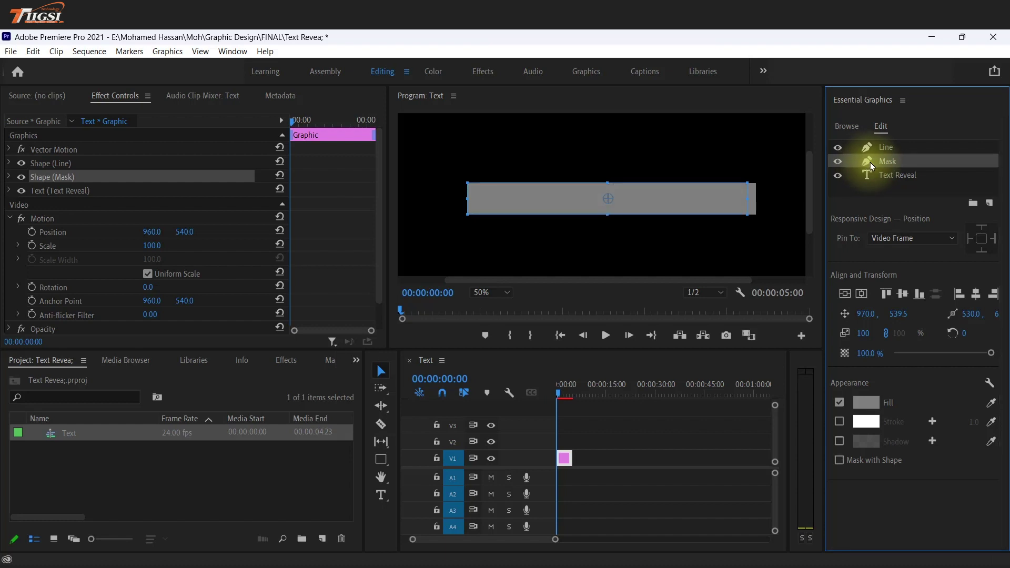
left_click(869, 164)
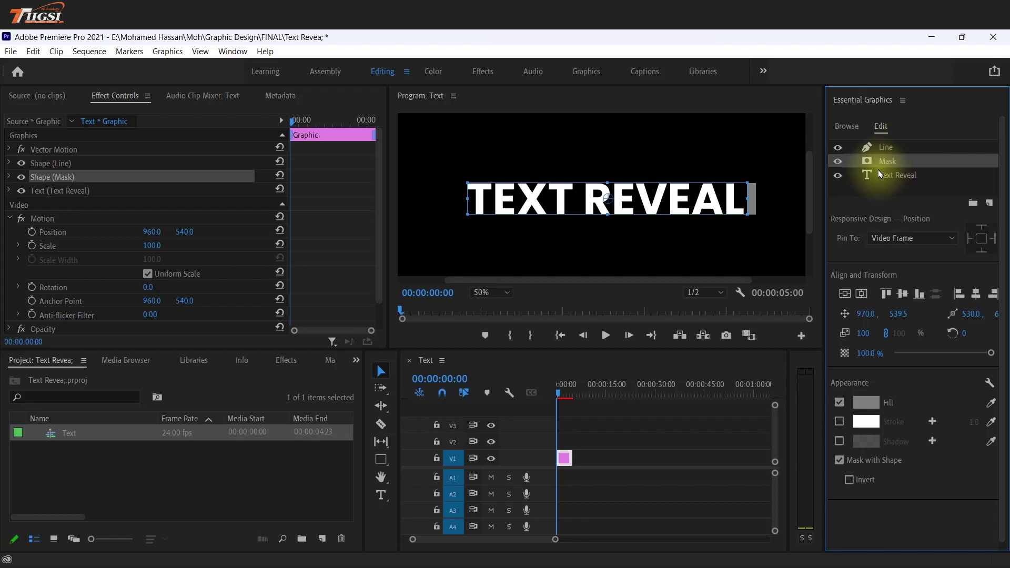
left_click(893, 238)
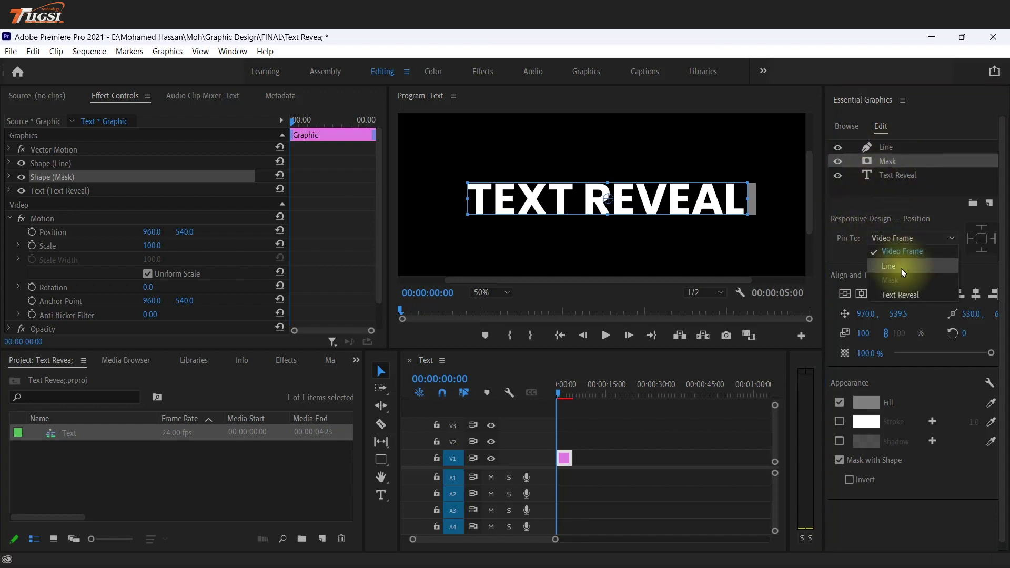
Pin the Mask to all edges of the Line, then slide the Line left across the title
key("Escape")
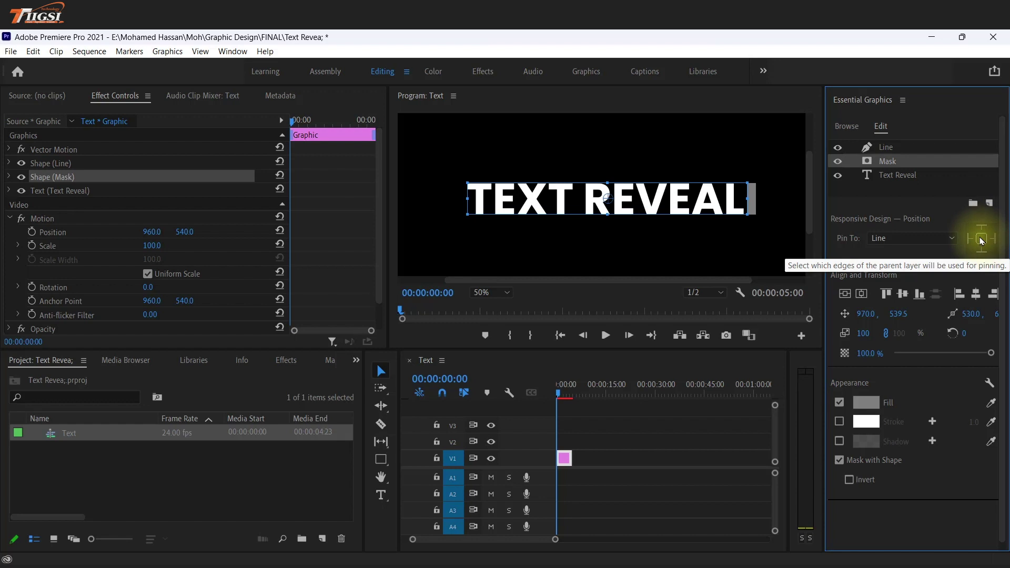
left_click(981, 239)
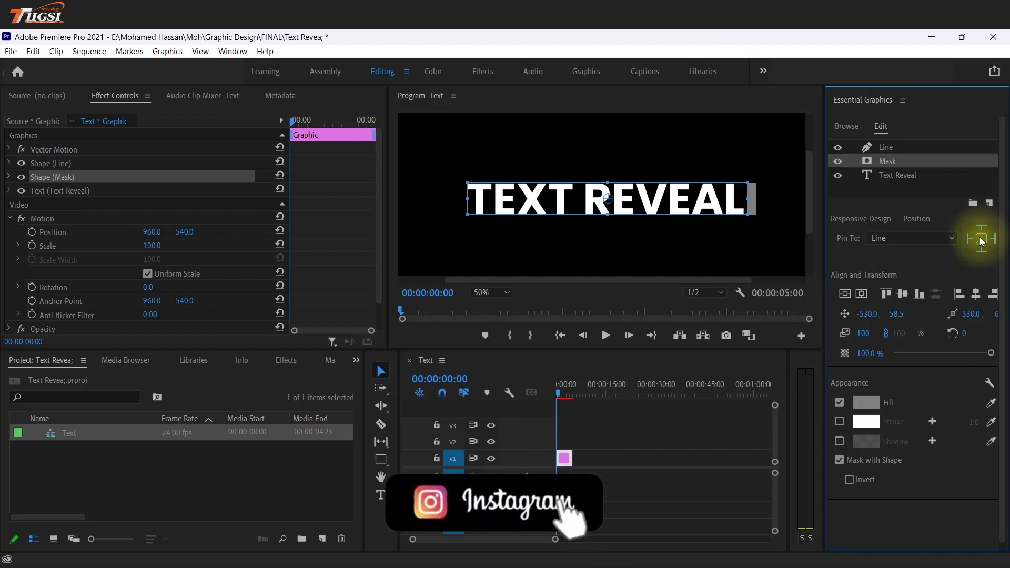
left_click(885, 147)
mouse_move(865, 315)
left_mouse_down()
mouse_move(560, 331)
mouse_move(107, 302)
left_mouse_up()
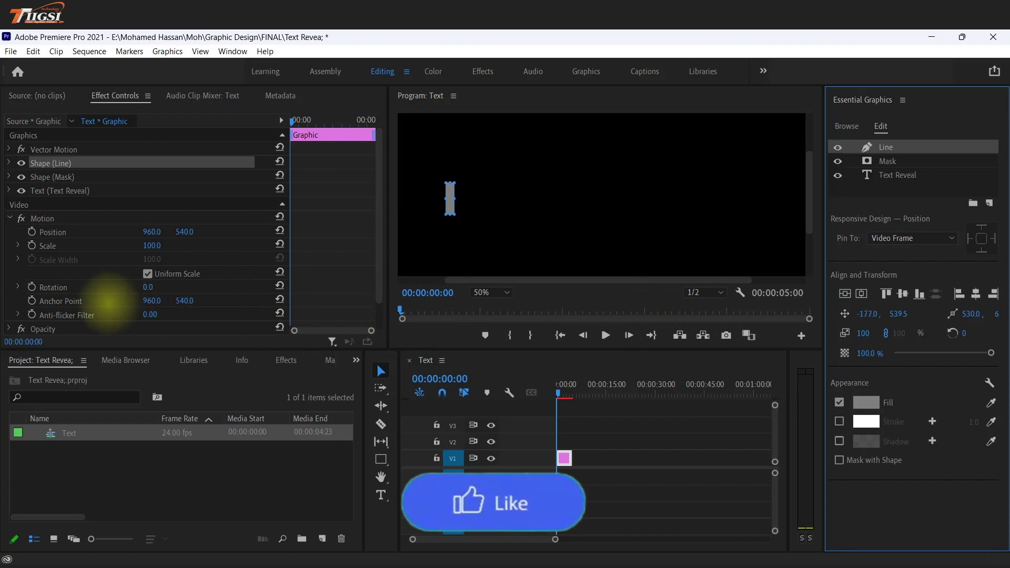
Reposition the Line to X -132.0 at the title's left edge, keeping TEXT REVEAL hidden
key("ctrl+z")
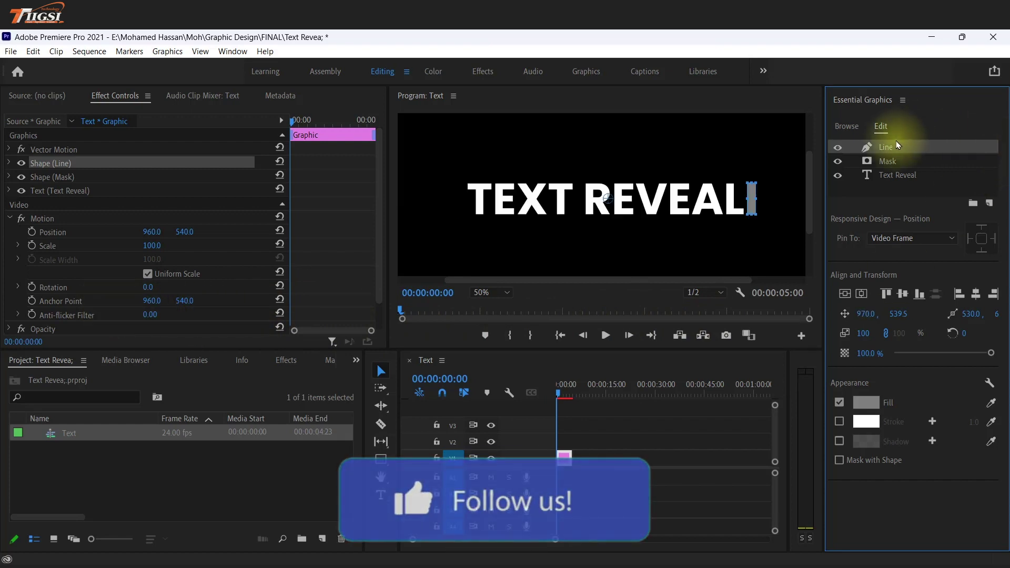
left_click_drag(858, 317, 134, 357)
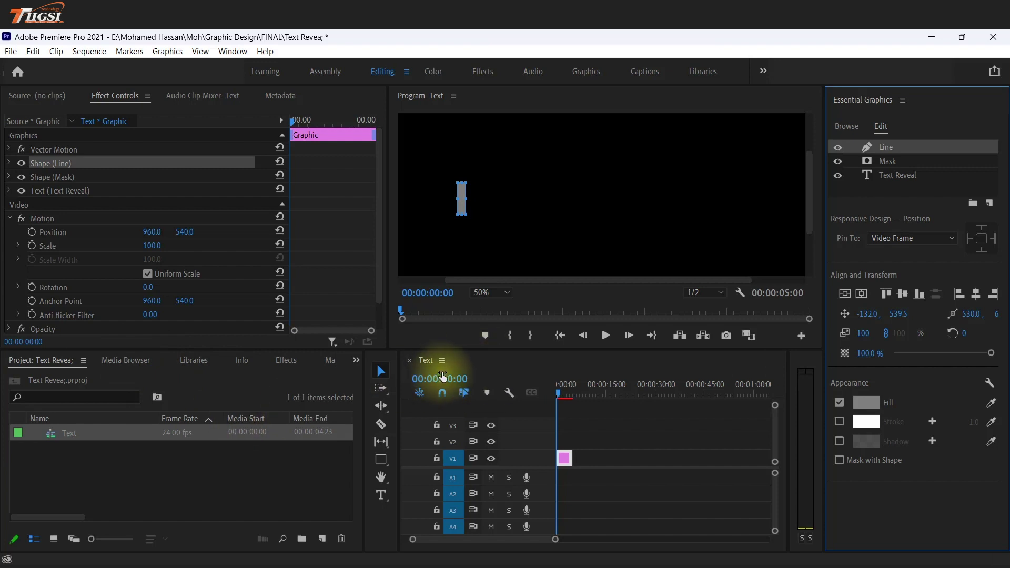
left_click(925, 163)
left_click(913, 147)
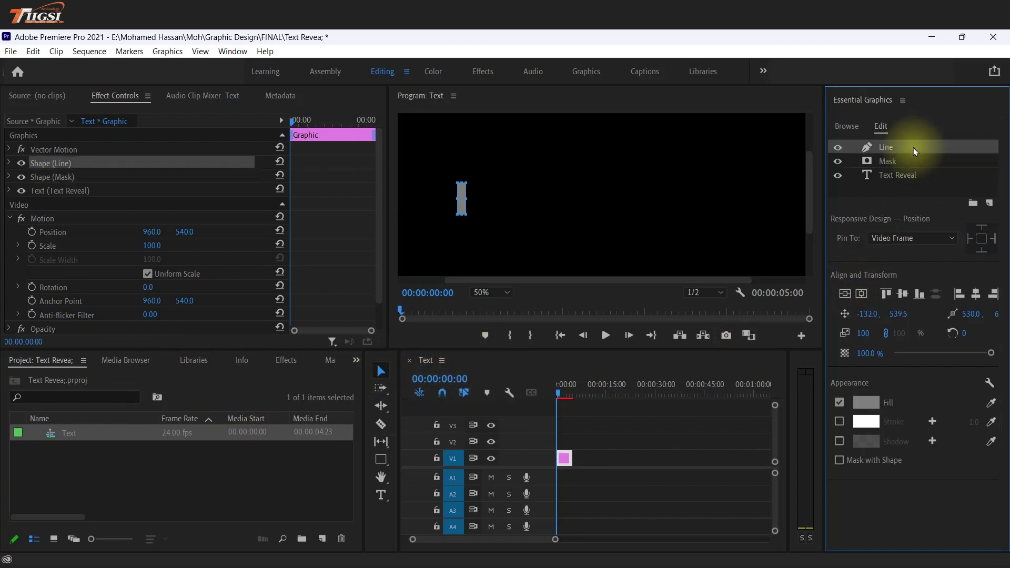
left_click(65, 97)
left_click(116, 95)
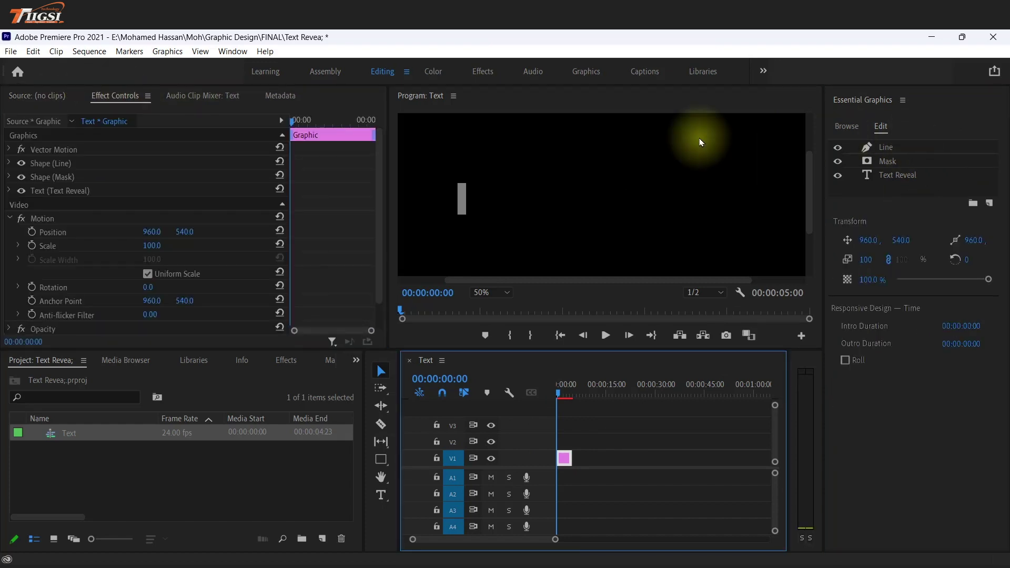
left_click(901, 146)
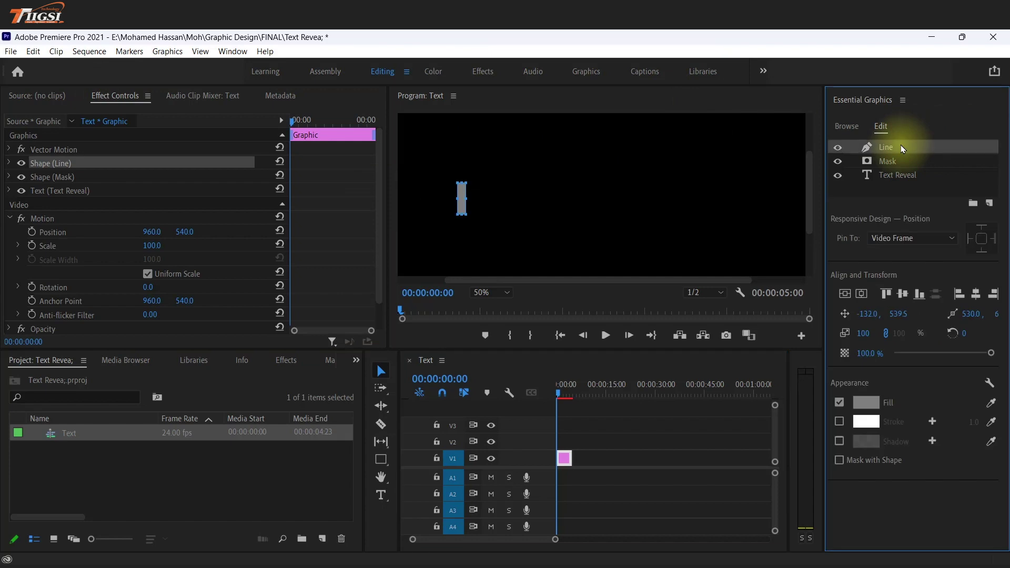
left_click(10, 163)
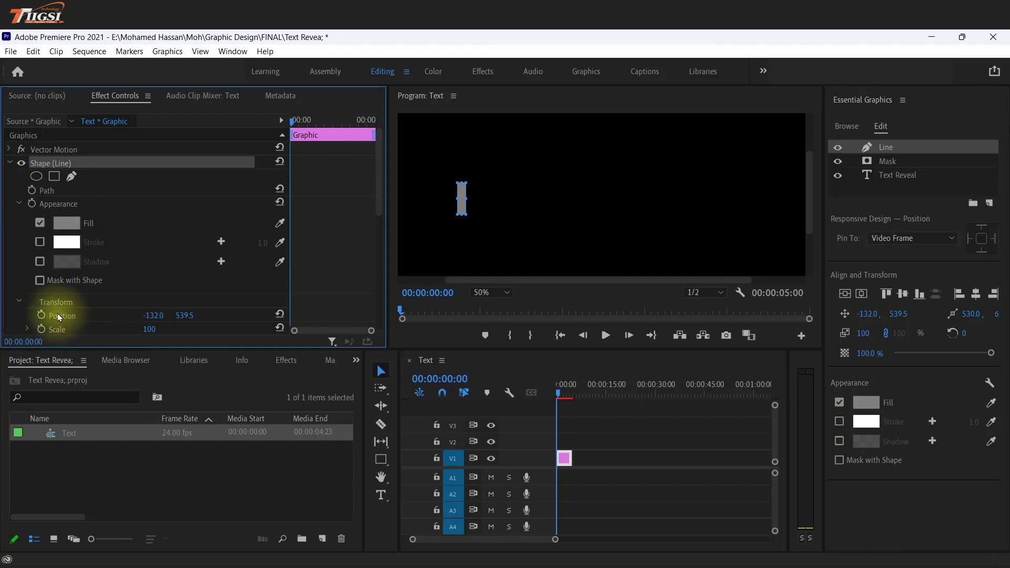
Start a Position keyframe on the Line and move the playhead 30 frames forward
left_click(42, 315)
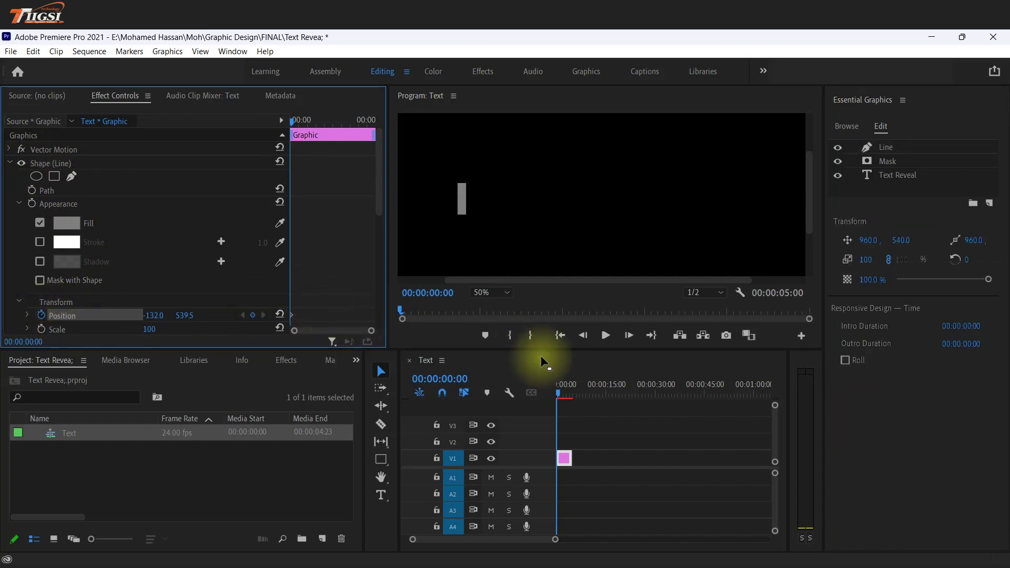
left_click(442, 379)
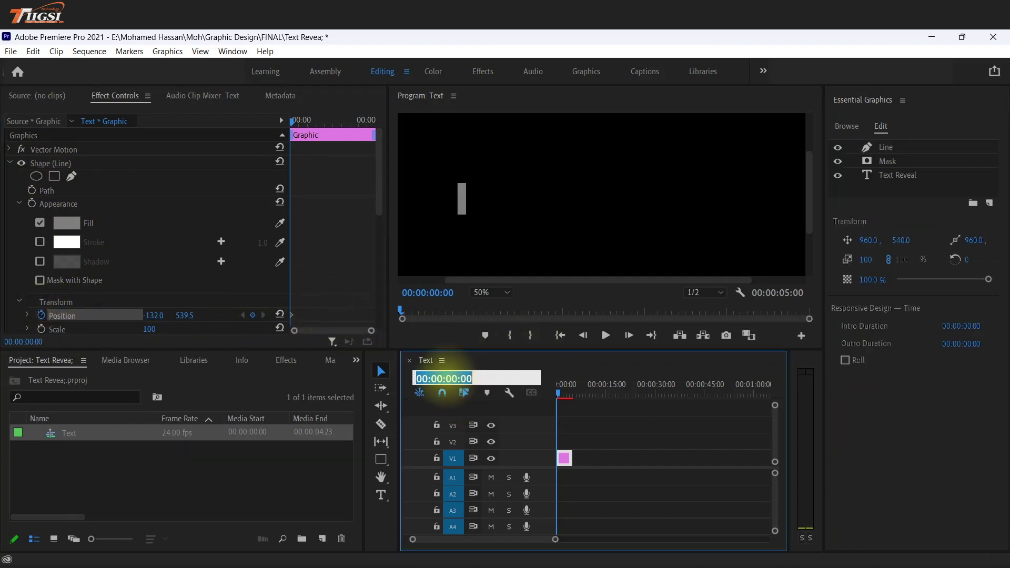
key("Home")
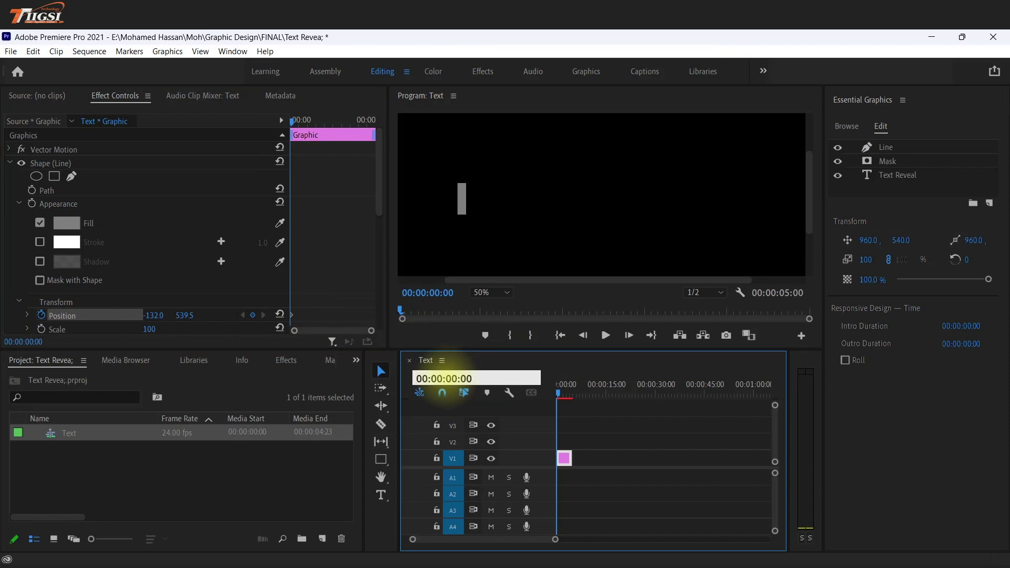
key("ctrl+a")
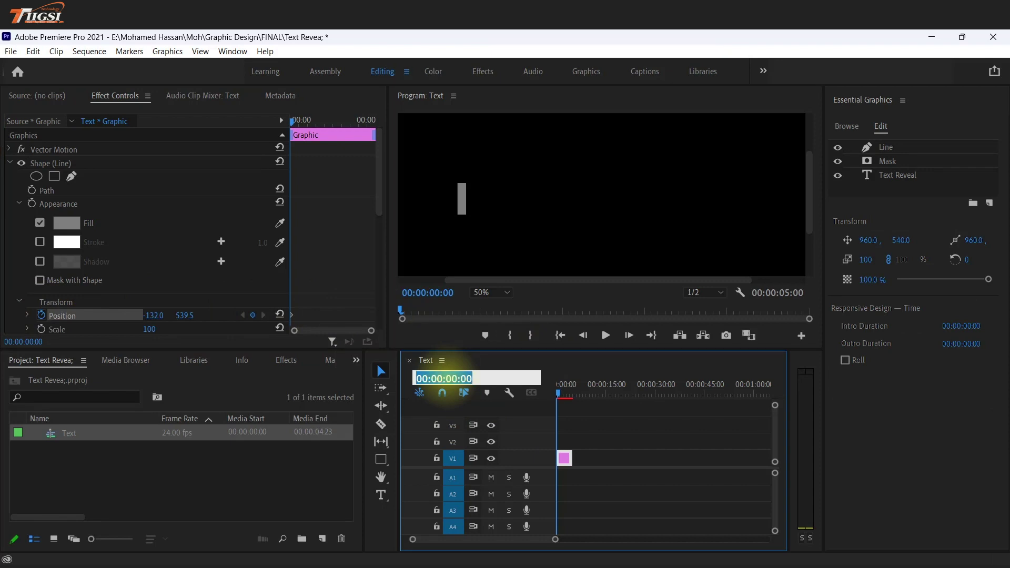
type("+30")
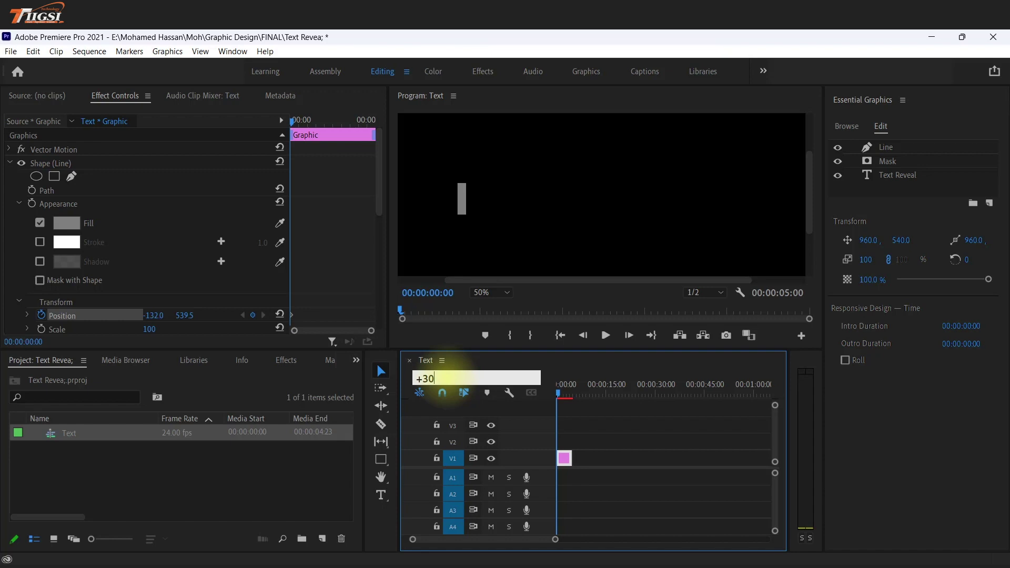
key("Return")
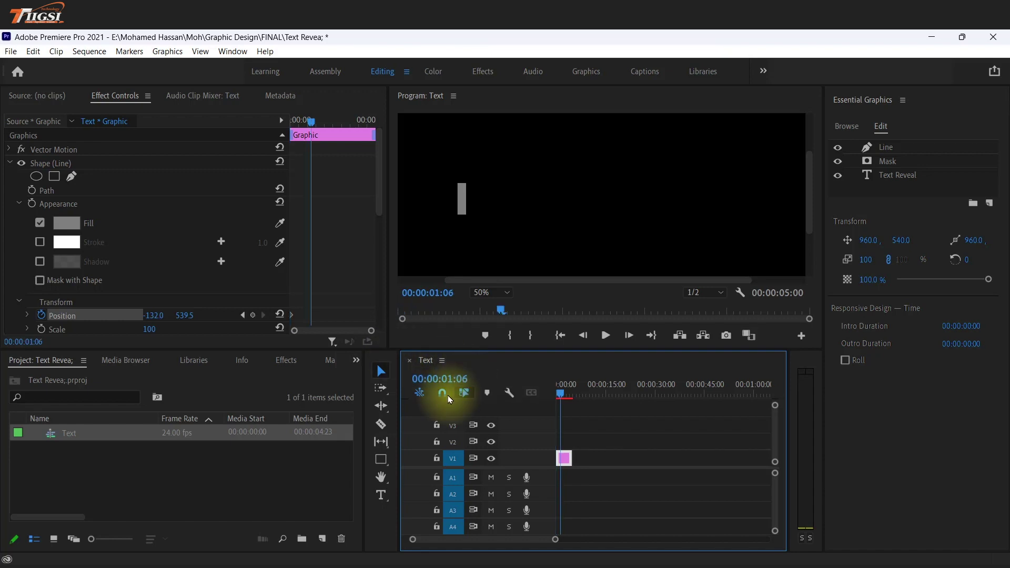
Slide the line right to X 970, just past the title, then play the reveal from the start
mouse_move(156, 316)
left_mouse_down()
mouse_move(480, 322)
mouse_move(800, 304)
left_mouse_up()
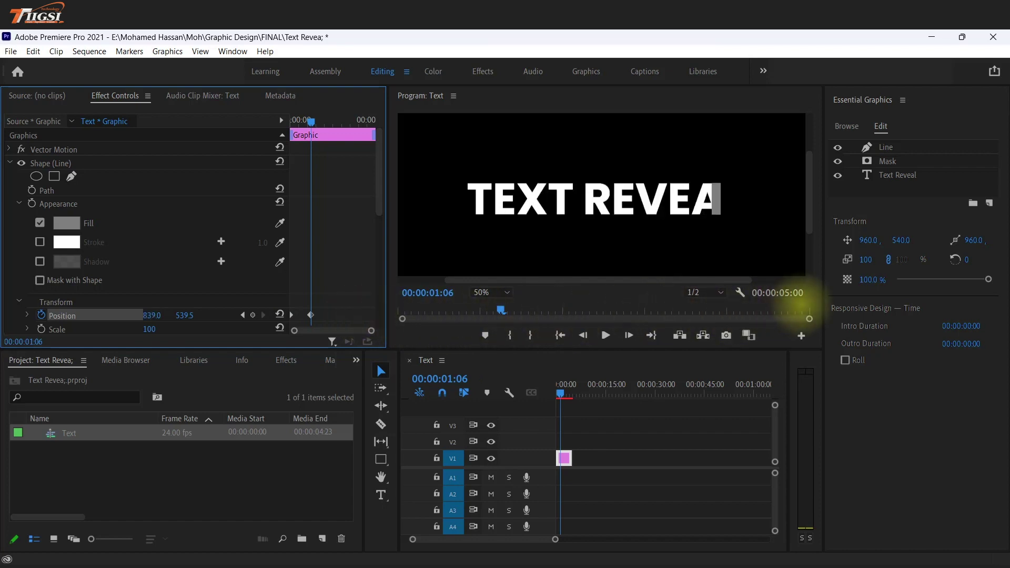
left_click_drag(799, 302, 927, 306)
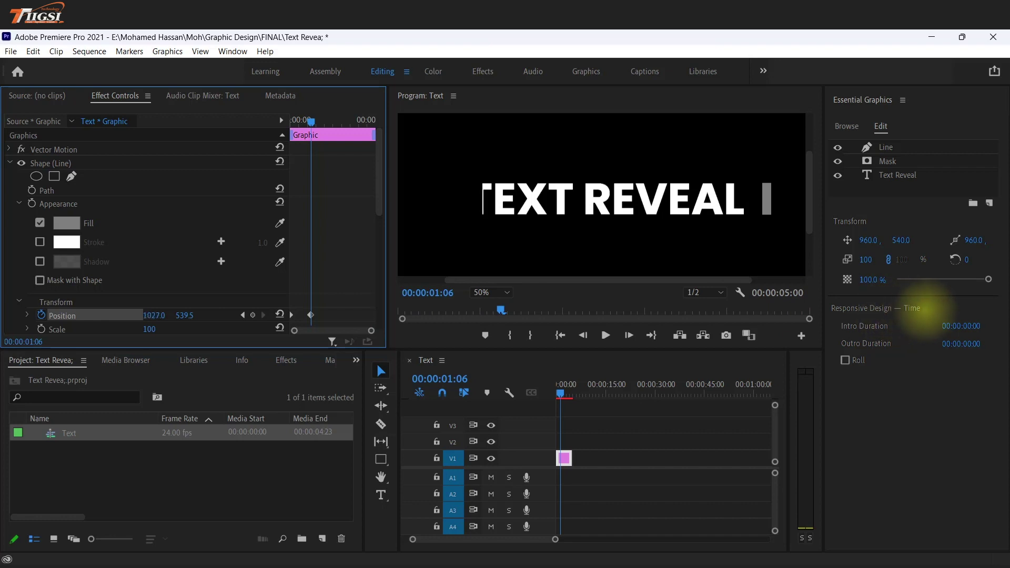
left_click_drag(927, 309, 894, 307)
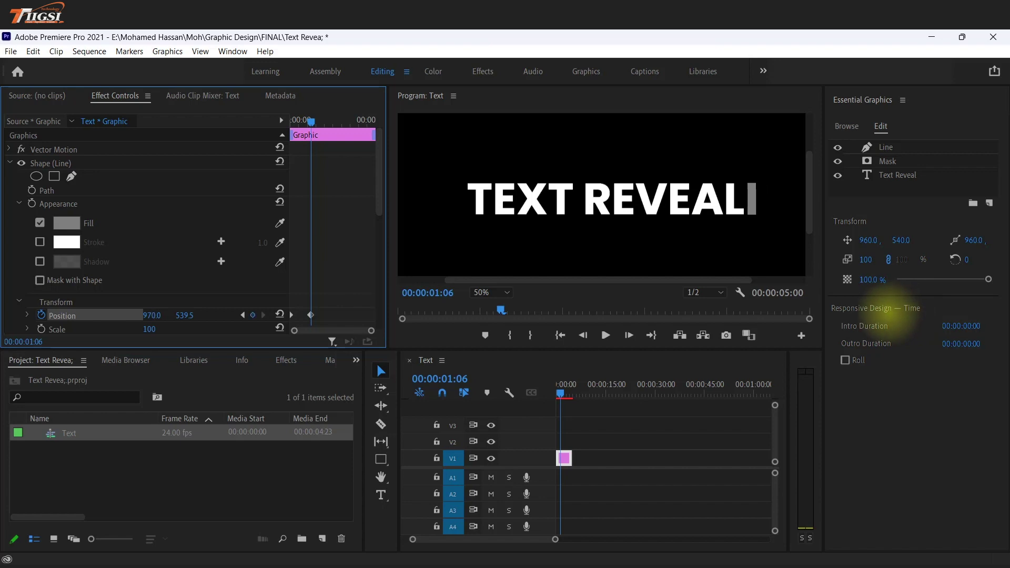
left_click(561, 335)
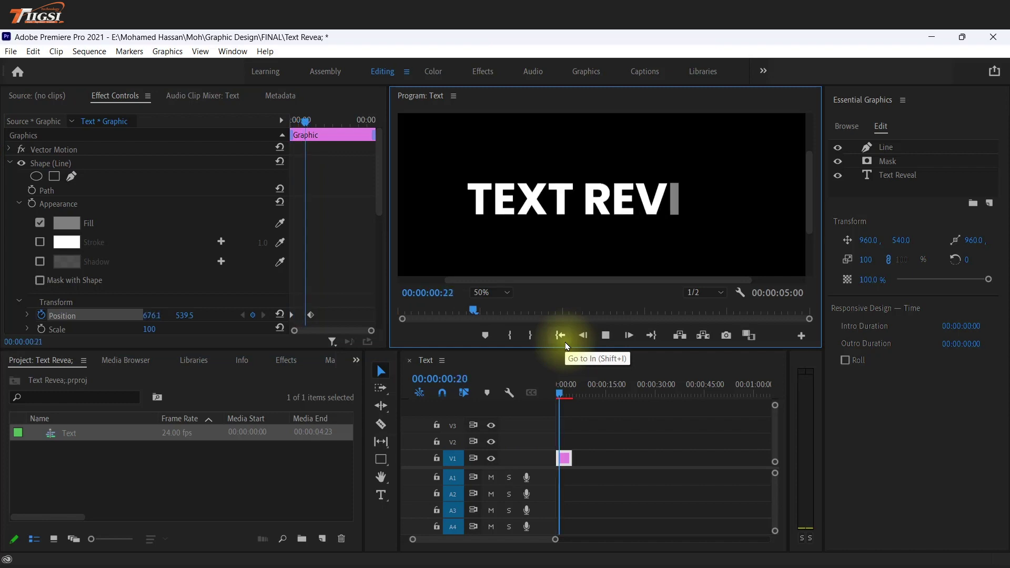
key("space")
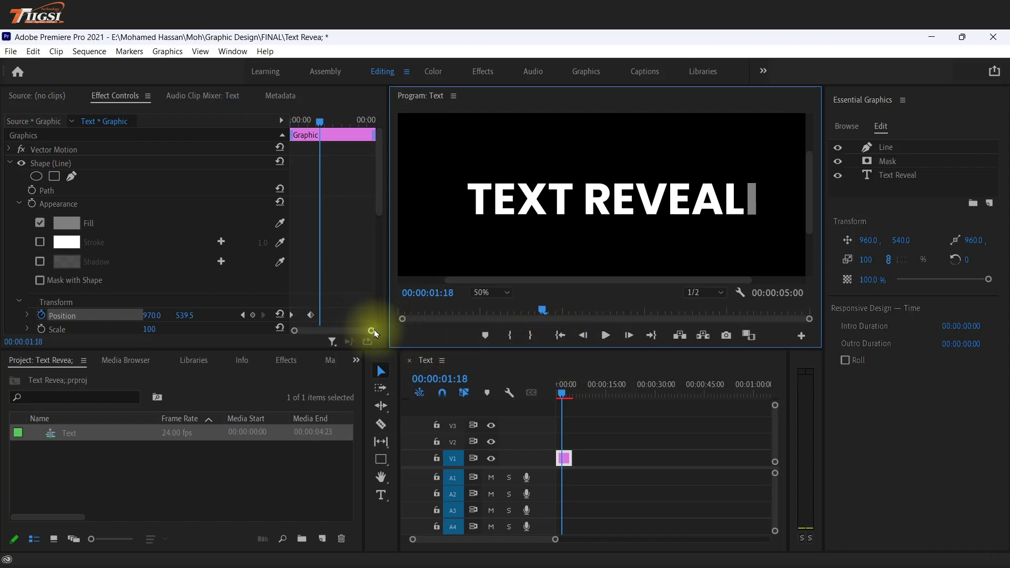
Set the first Position keyframe to Ease Out and the end keyframe to Ease In
right_click(293, 316)
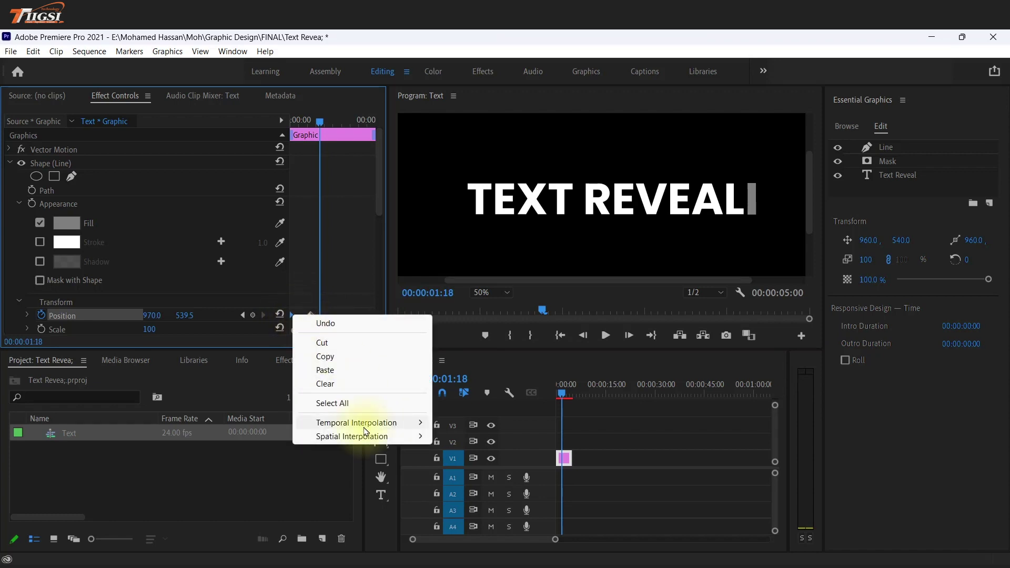
mouse_move(369, 424)
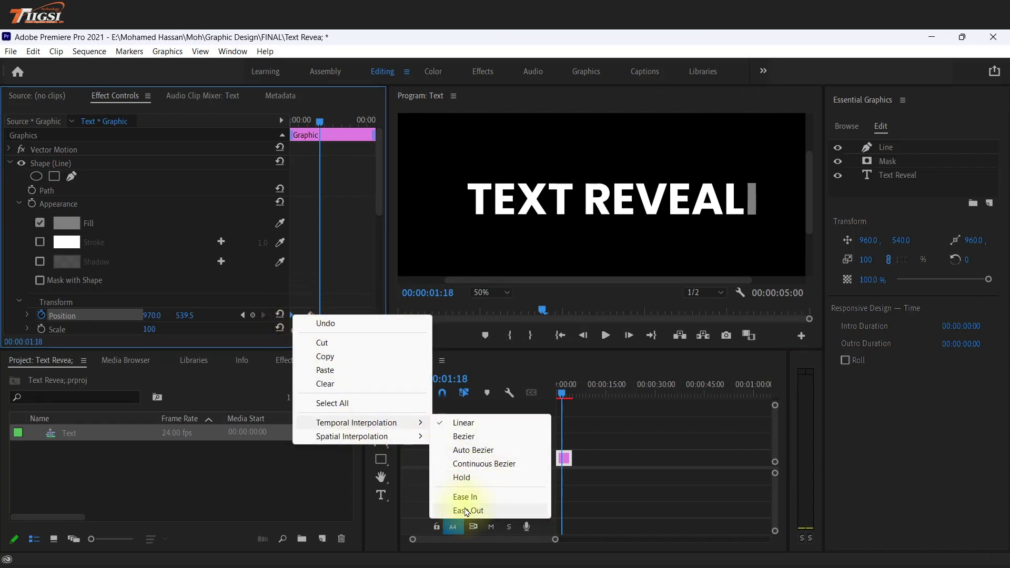
left_click(466, 511)
right_click(316, 316)
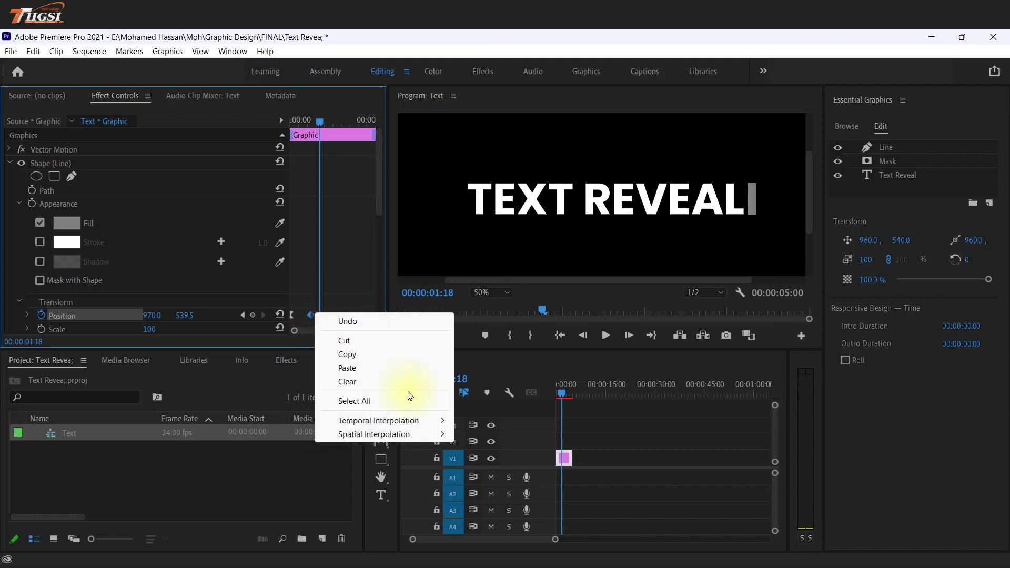
mouse_move(393, 420)
left_click(523, 495)
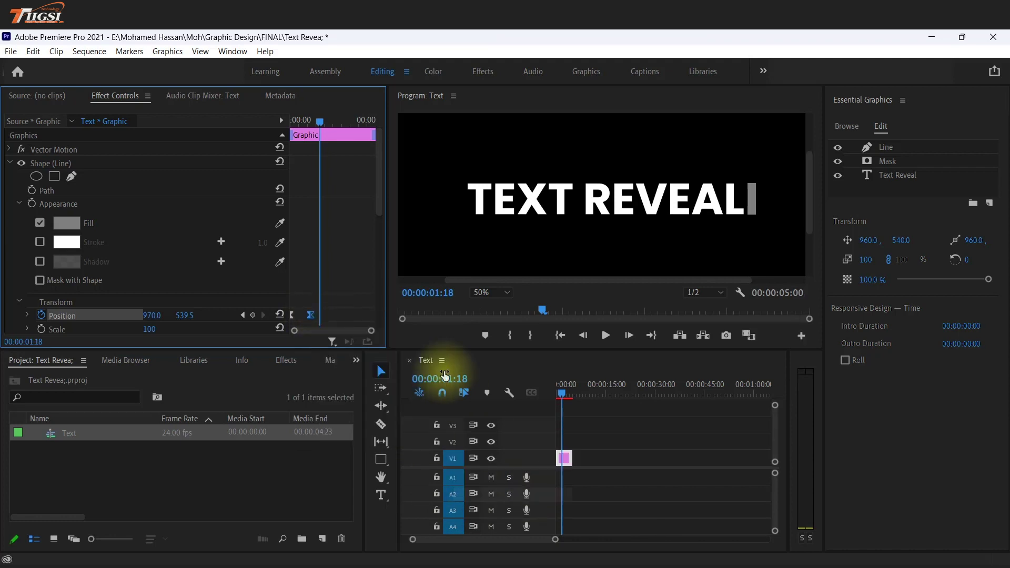
Drag the Position velocity handles into a tall narrow speed peak and return the playhead to the start
scroll(327, 284, "down", 2)
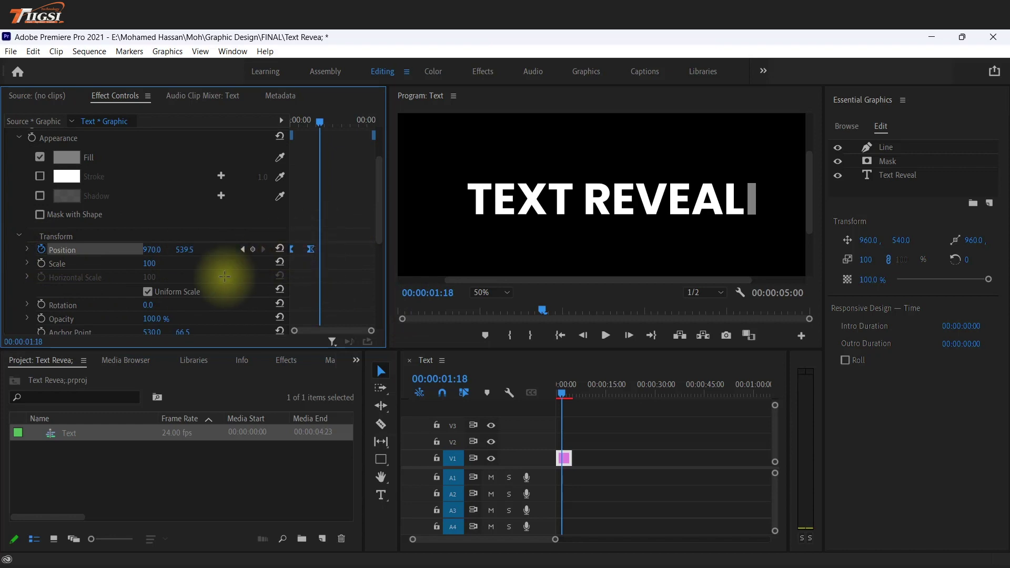
left_click(27, 249)
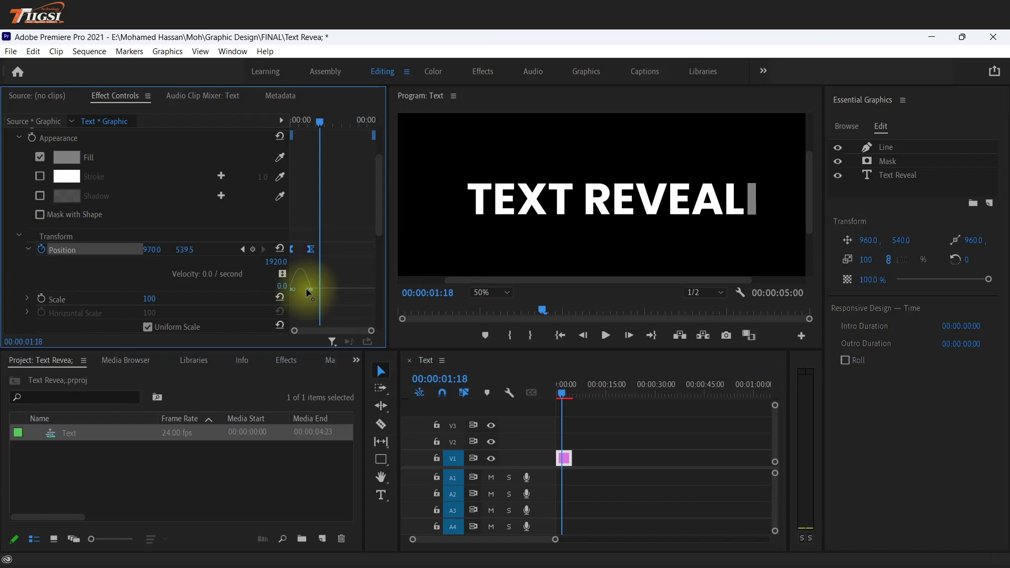
left_click_drag(308, 292, 298, 293)
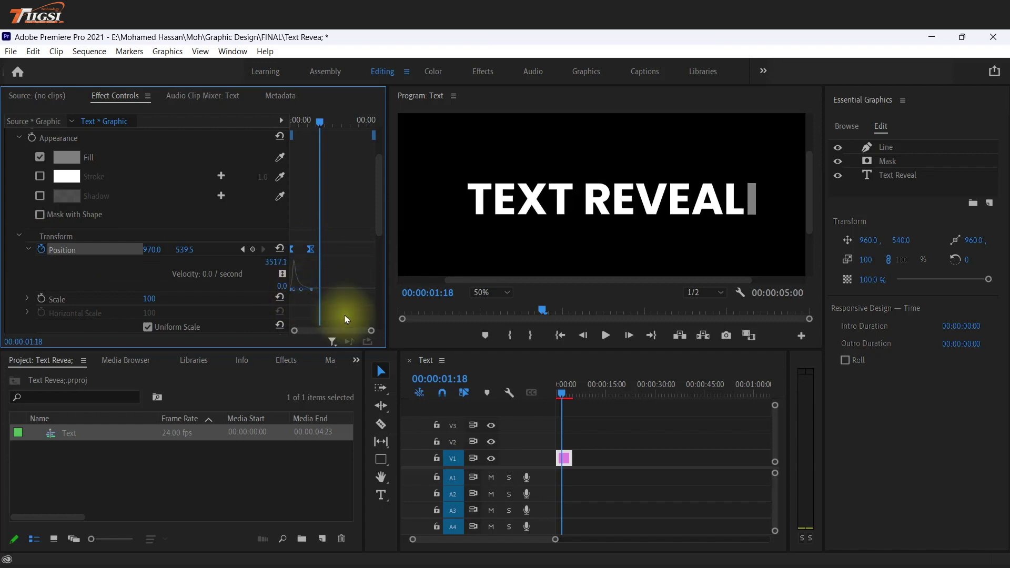
left_click_drag(369, 333, 293, 330)
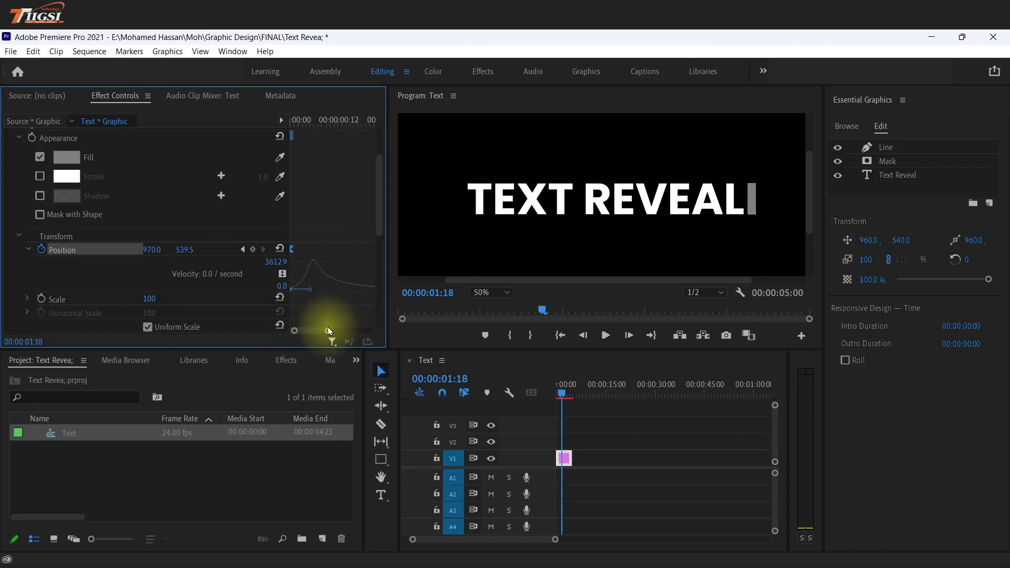
left_click_drag(329, 333, 347, 330)
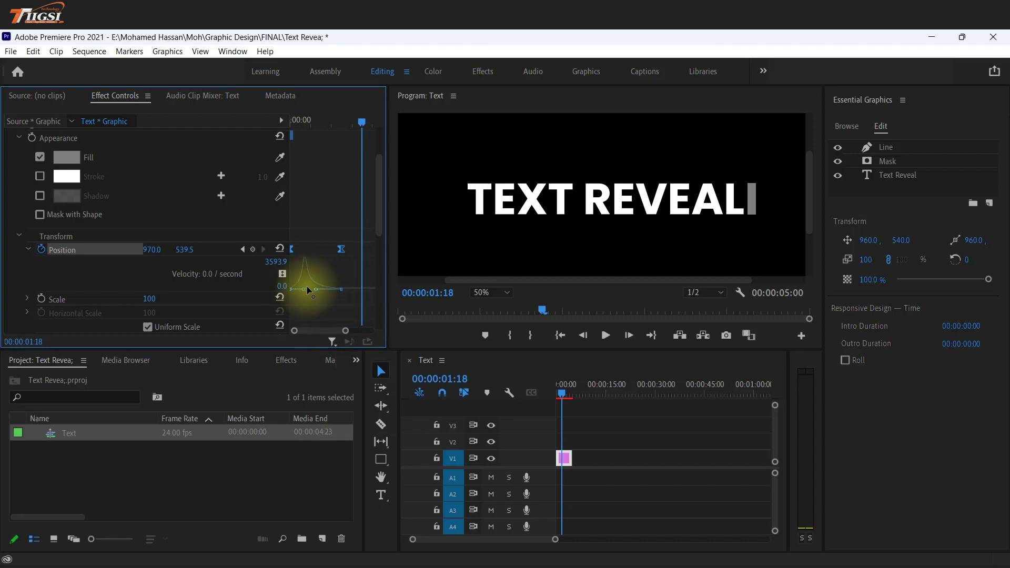
left_click_drag(307, 286, 317, 287)
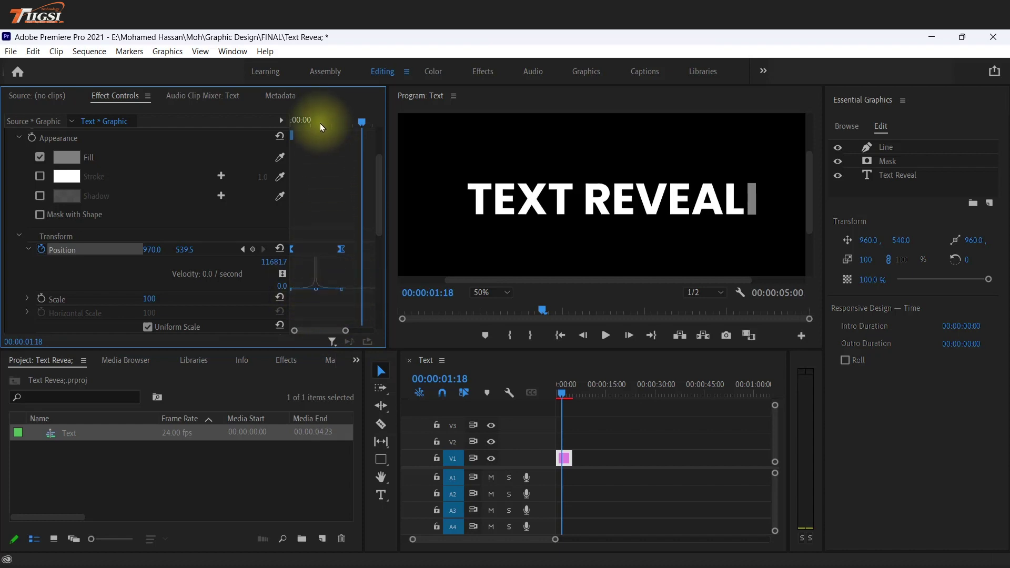
left_click_drag(322, 127, 188, 109)
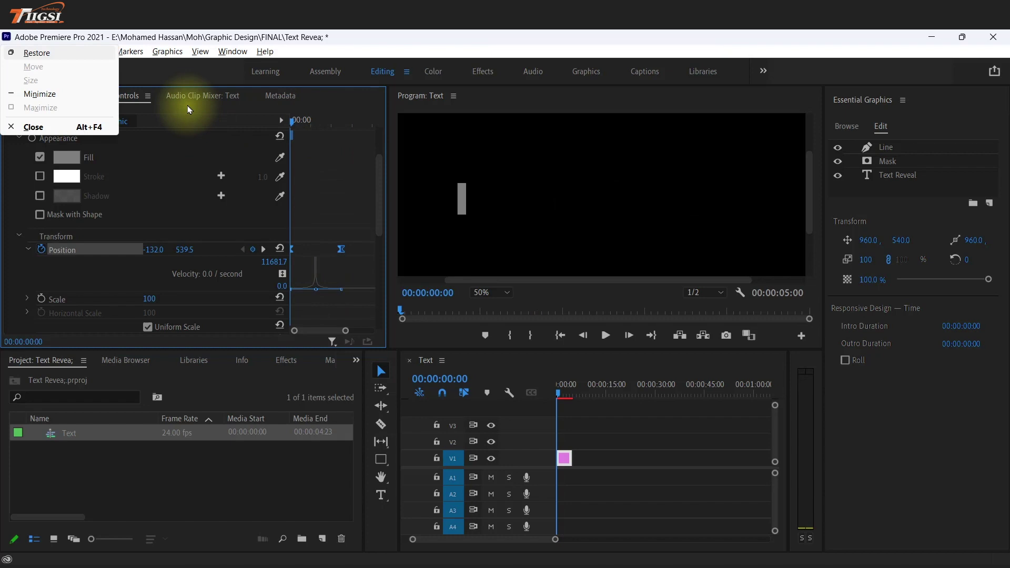
Dismiss the stray menu and preview the eased line reveal
left_click(311, 214)
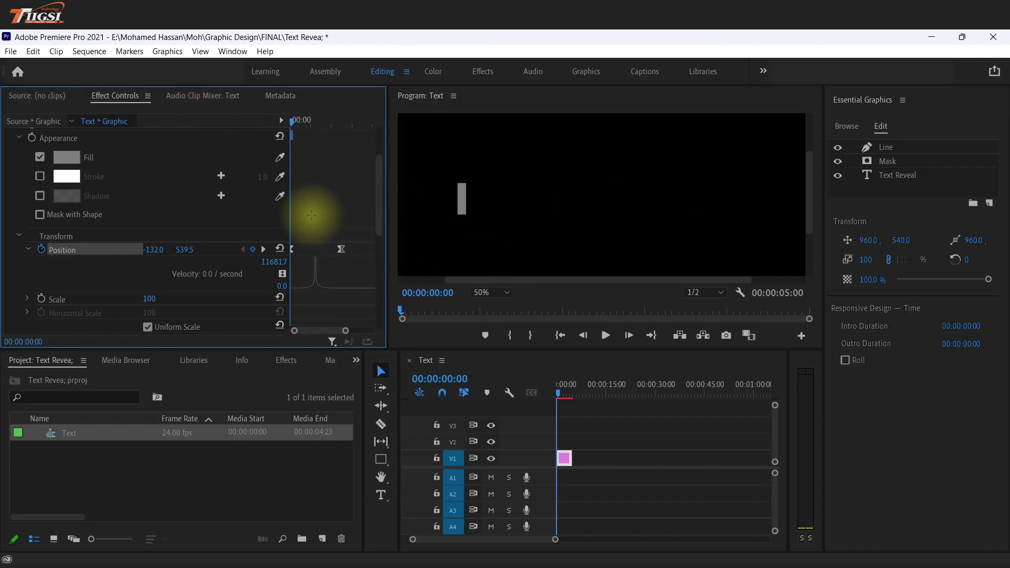
key("space")
left_click_drag(324, 123, 315, 124)
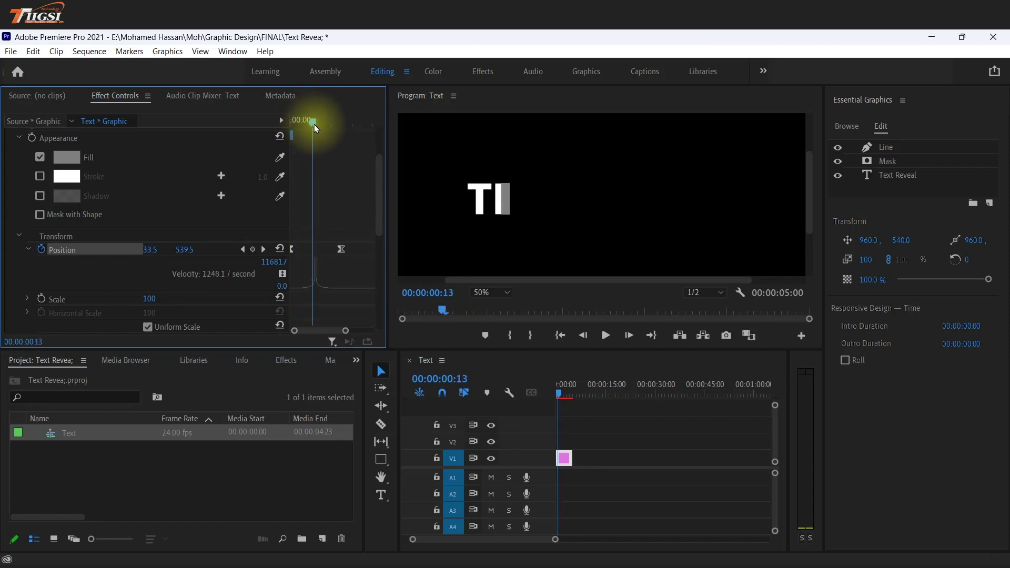
Add an Appearance keyframe at 00:00:00:13 and step ahead to 00:00:00:15
scroll(144, 186, "up", 1)
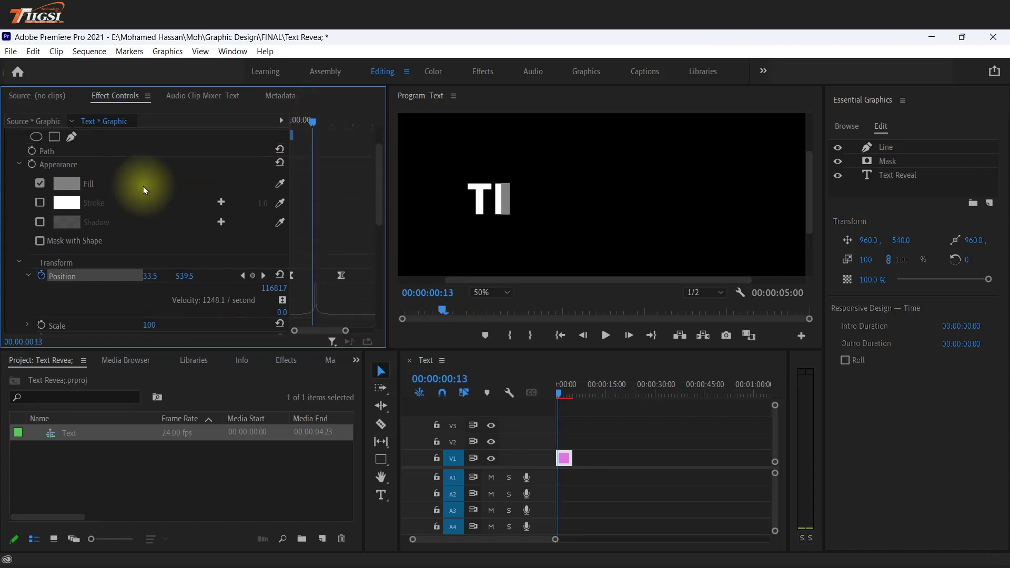
left_click(32, 164)
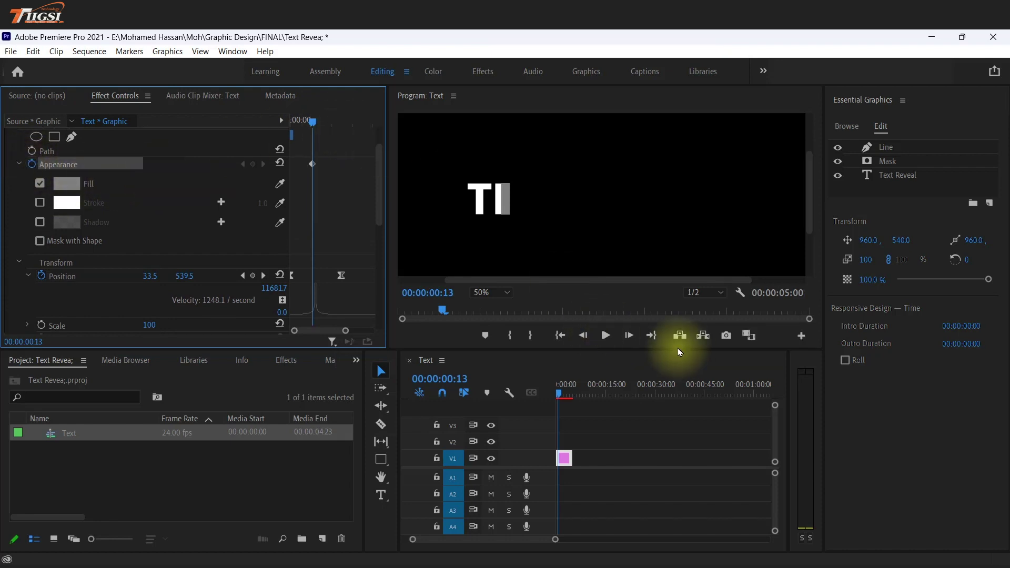
left_click(636, 338)
left_click(637, 338)
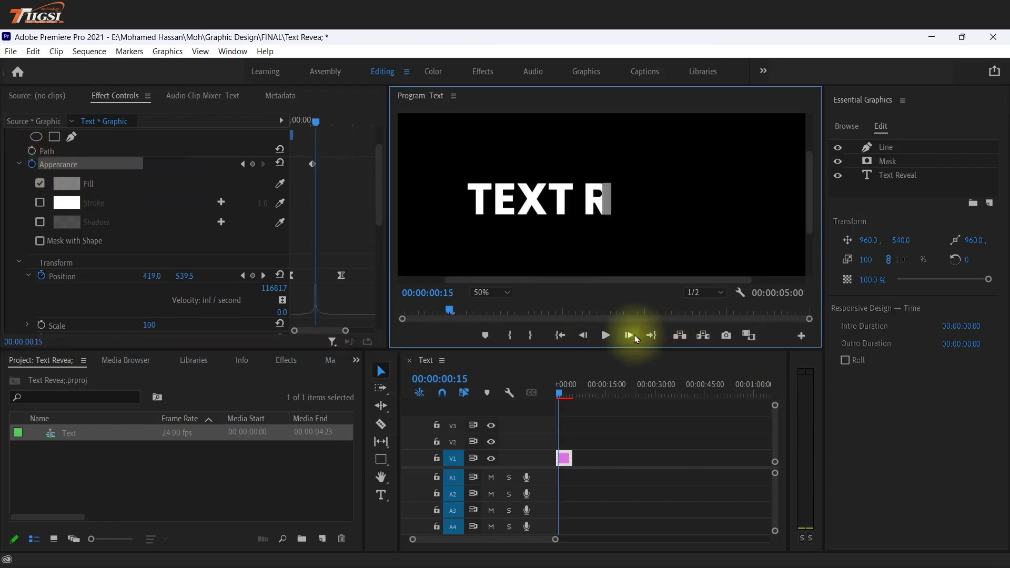
Change the line's fill to orange FFB200 and play the reveal from the start
left_click(67, 183)
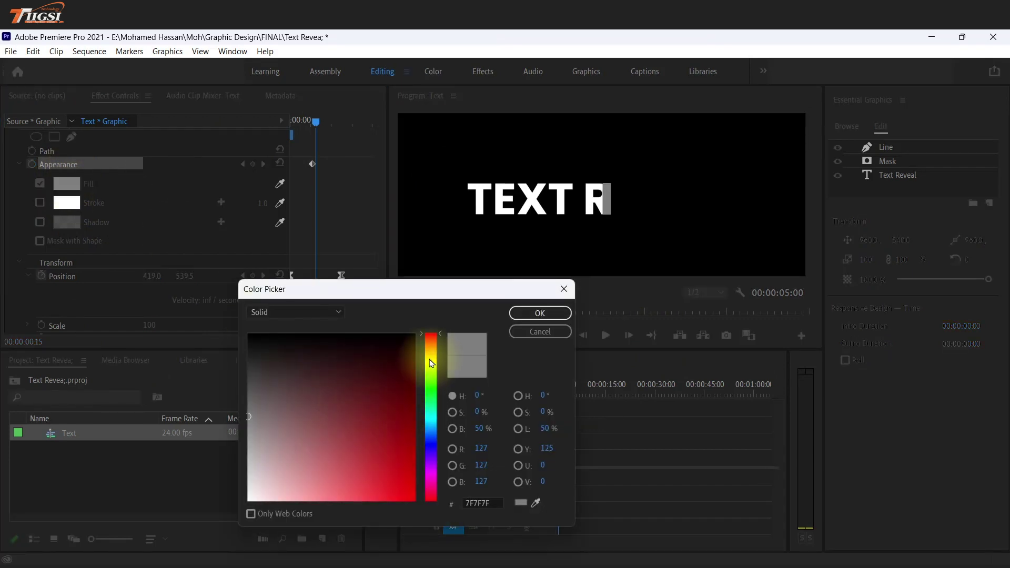
left_click_drag(432, 363, 431, 352)
left_click_drag(379, 429, 478, 561)
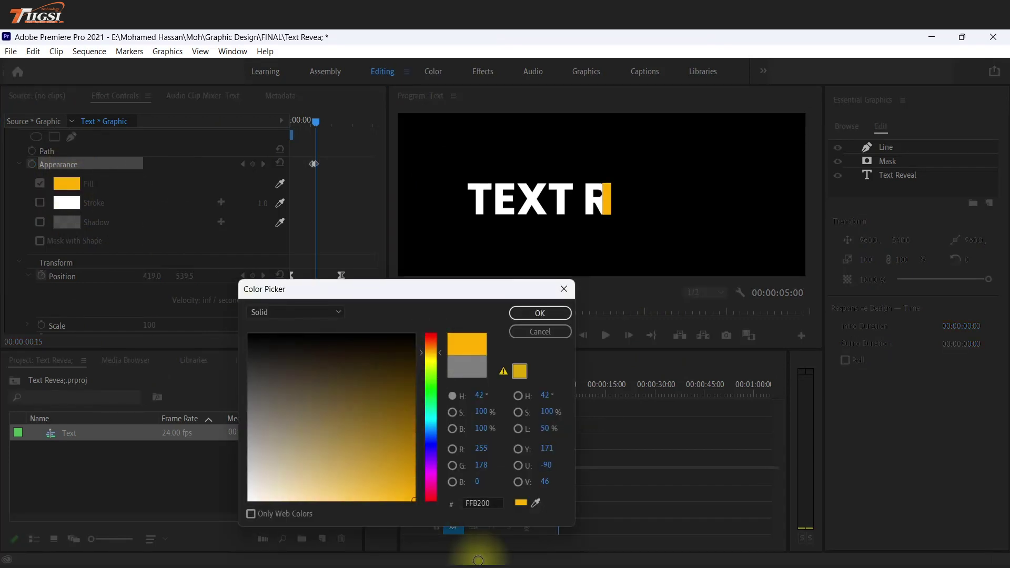
left_click(536, 312)
left_click_drag(315, 119, 247, 132)
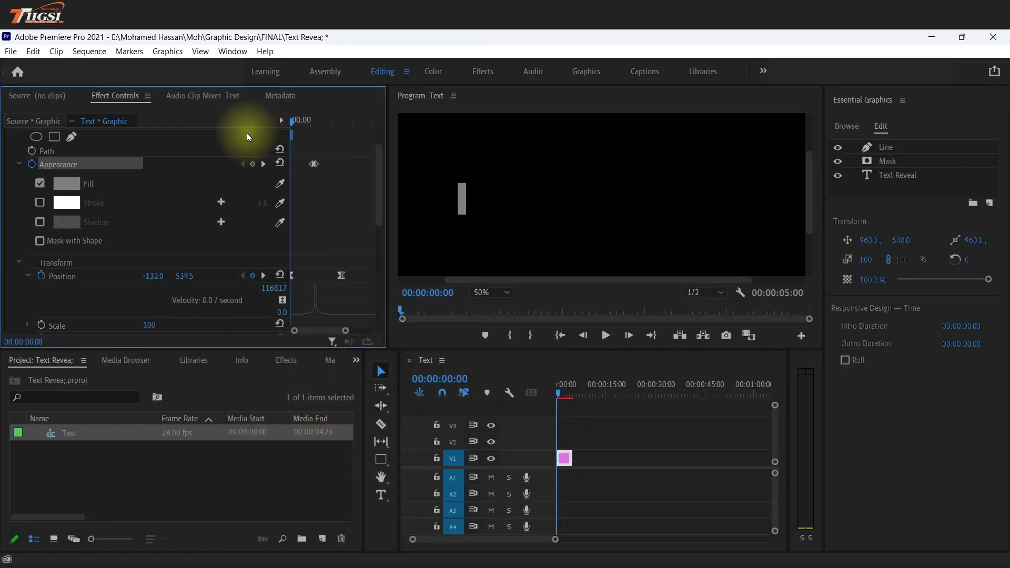
key("space")
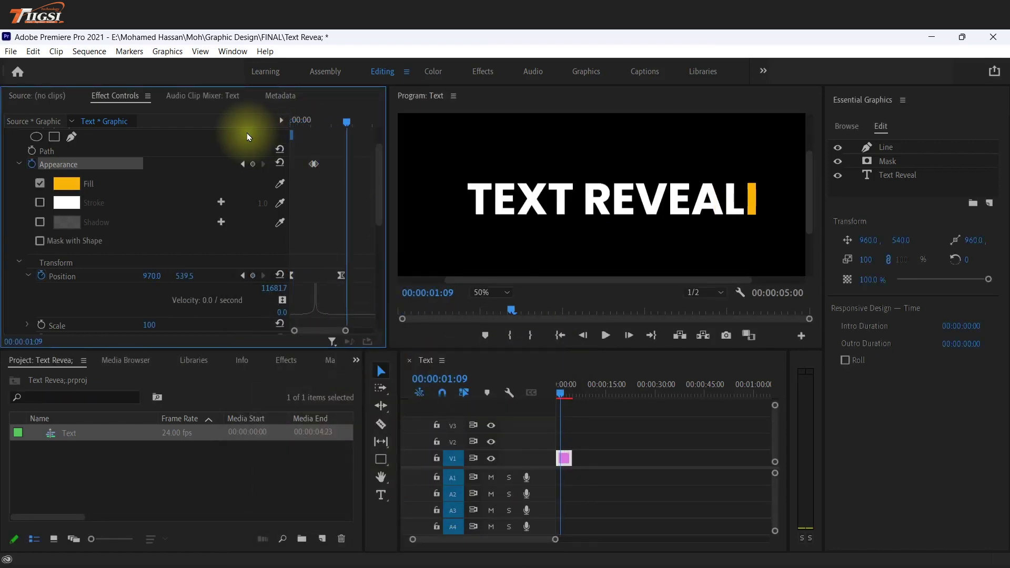